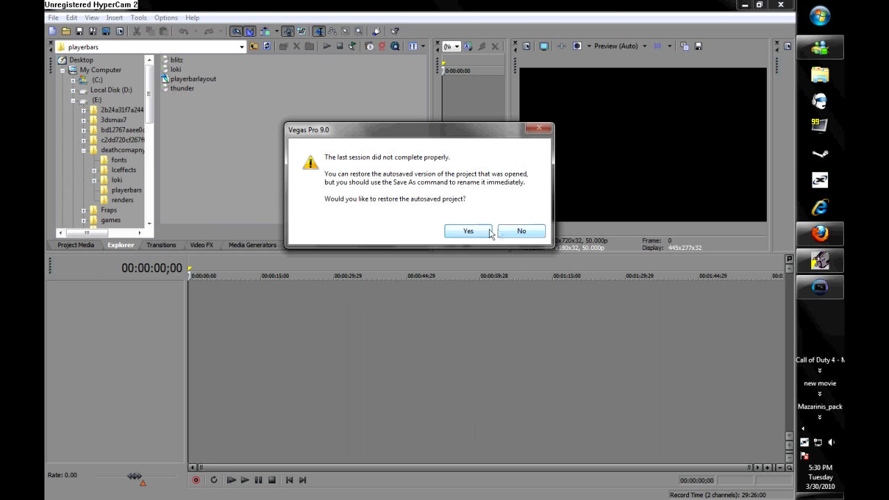
Restore the autosaved project and start a new empty project
left_click(475, 230)
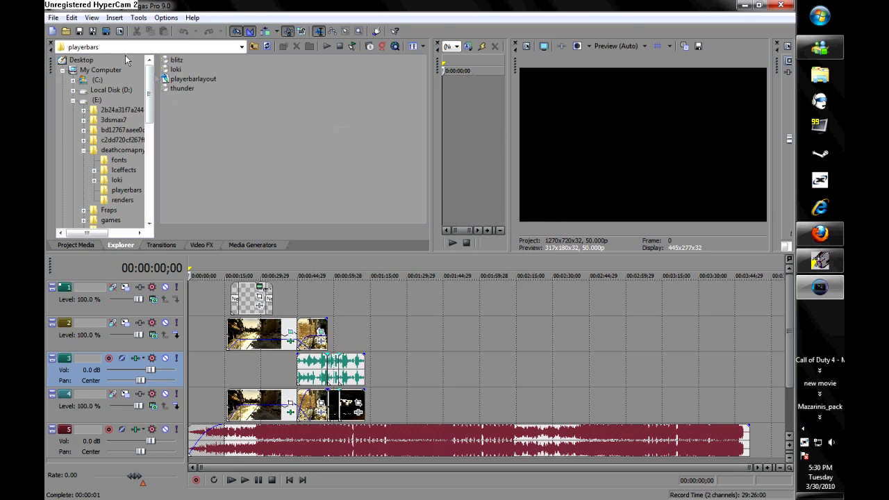
left_click(52, 31)
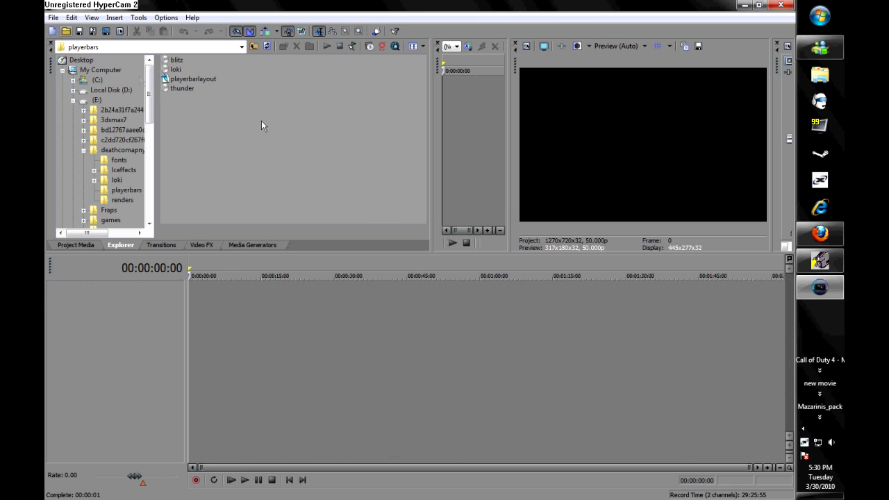
left_click(122, 30)
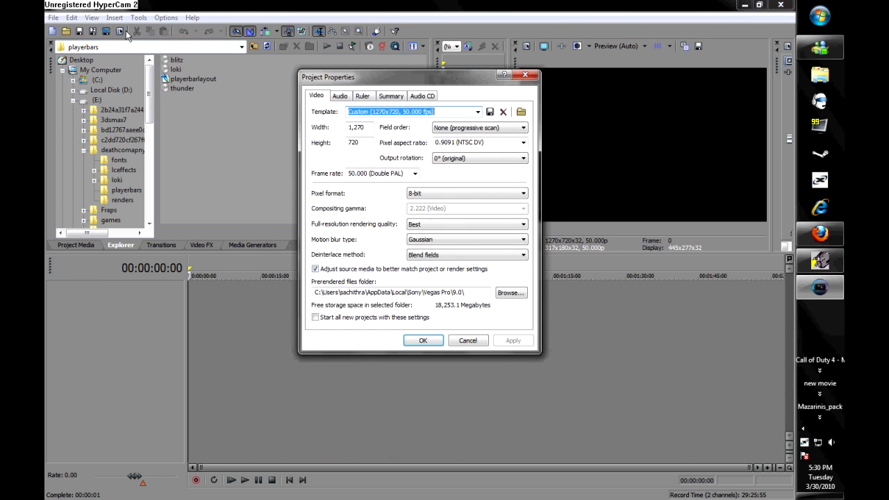
left_click_drag(421, 74, 434, 112)
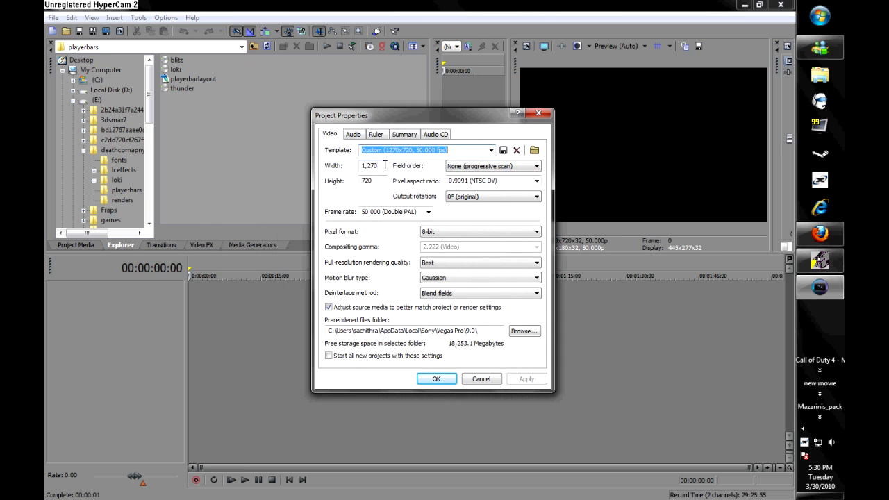
left_click_drag(385, 165, 362, 163)
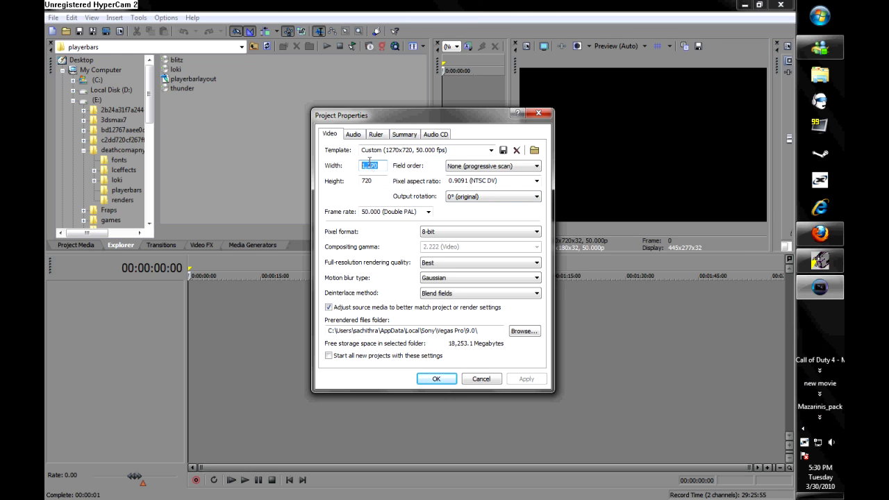
type("8")
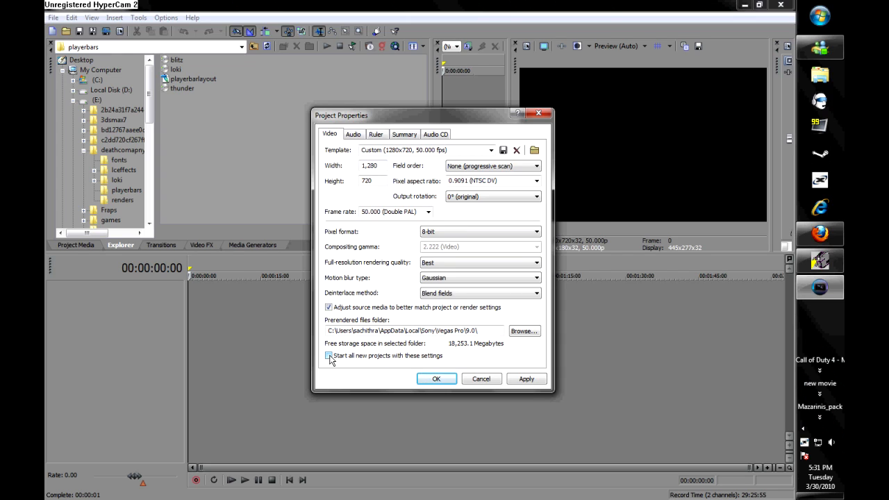
left_click(482, 381)
left_click(273, 315)
left_click(226, 312)
left_click(212, 307)
left_click(197, 292)
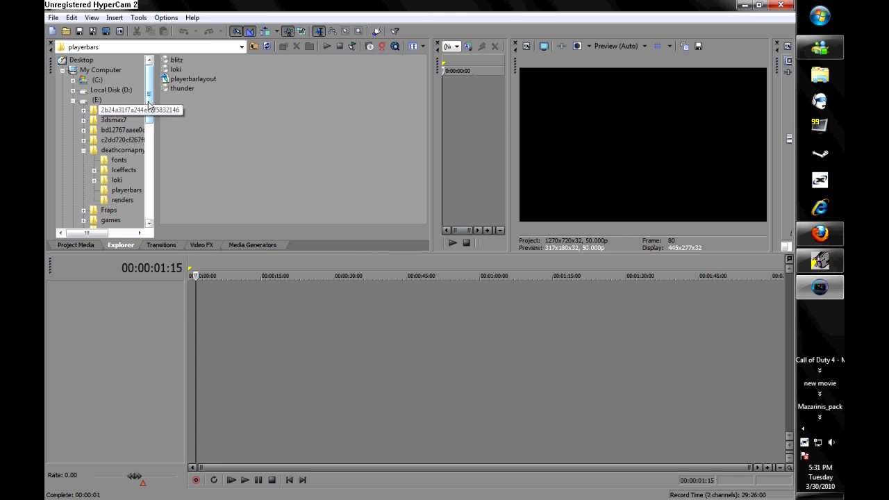
Add the crossfire clip from the deathcomapny folder to the start of the timeline on a new video track
left_click(122, 150)
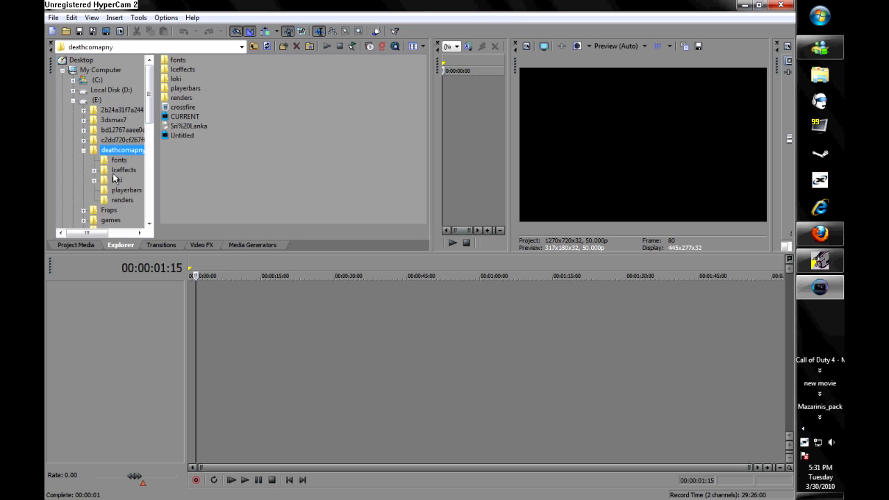
left_click_drag(182, 111, 215, 300)
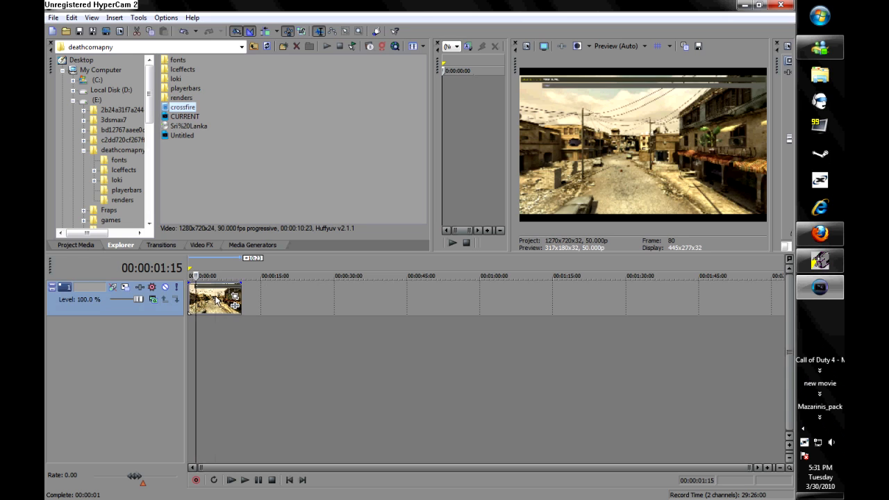
left_click(439, 354)
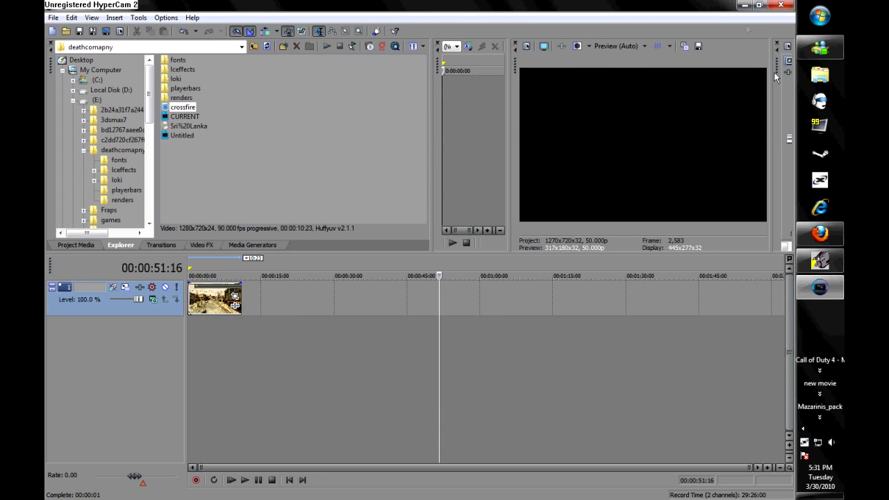
Switch to Windows Explorer, open Local Disk (E:) and add a second clip from it to the timeline at about 29 seconds
left_click(820, 73)
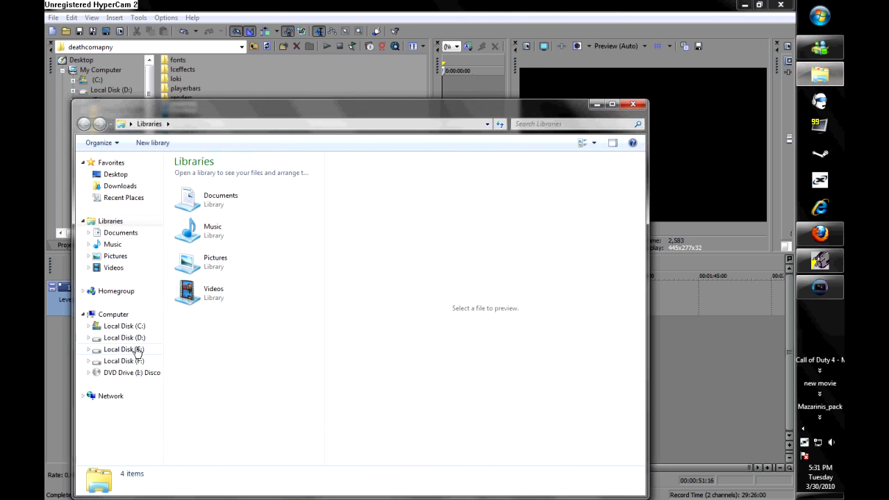
left_click(136, 349)
double_click(222, 226)
left_click_drag(226, 241, 317, 308)
left_click(271, 236)
left_click_drag(271, 237, 342, 348)
Insert an empty video track and an empty audio track into the timeline
right_click(356, 423)
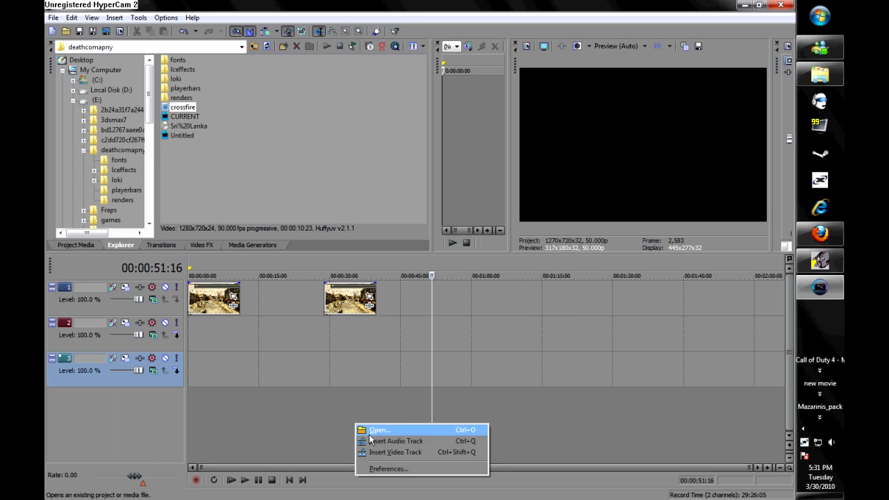
left_click(381, 452)
right_click(387, 424)
left_click(400, 440)
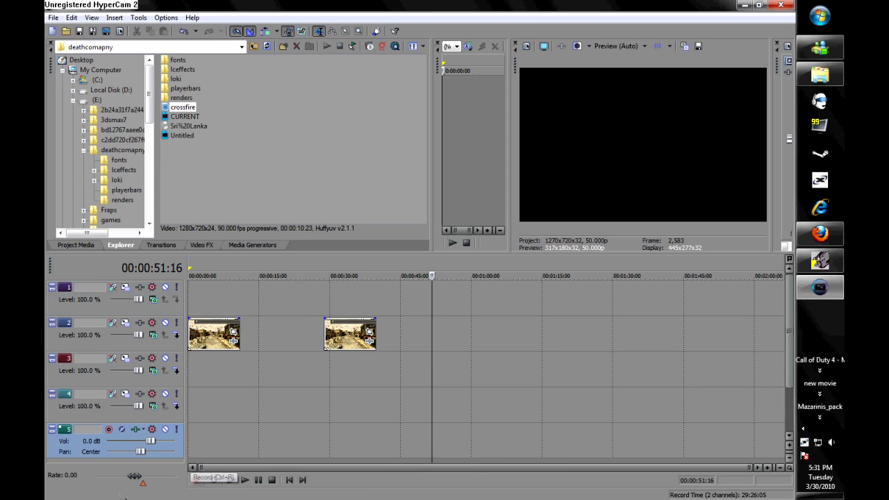
Delete the audio track and the two empty video tracks below the track holding the clips
key("Delete")
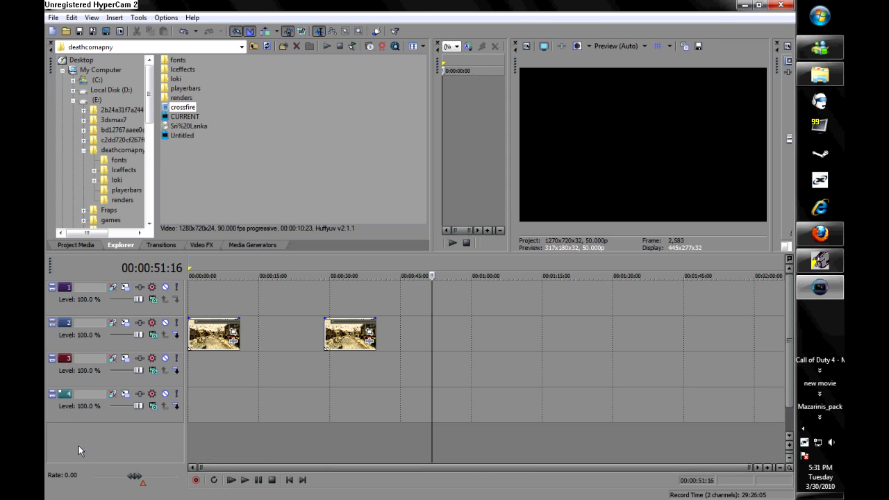
right_click(86, 415)
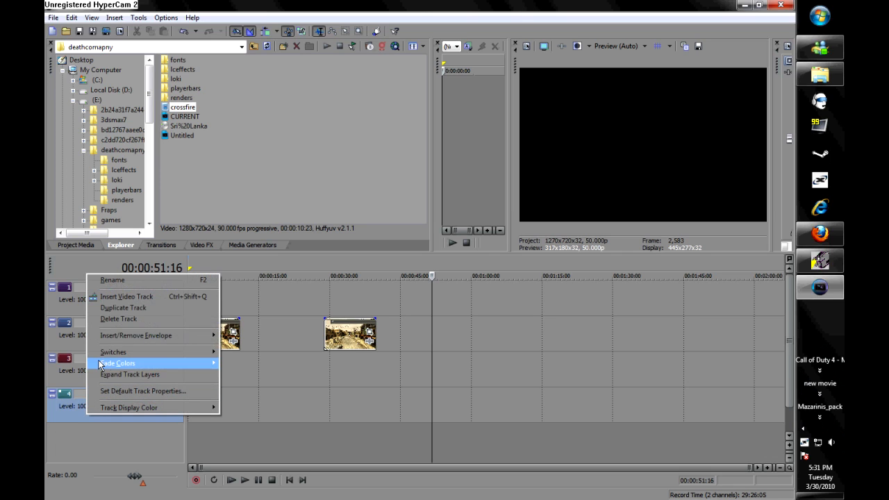
left_click(110, 322)
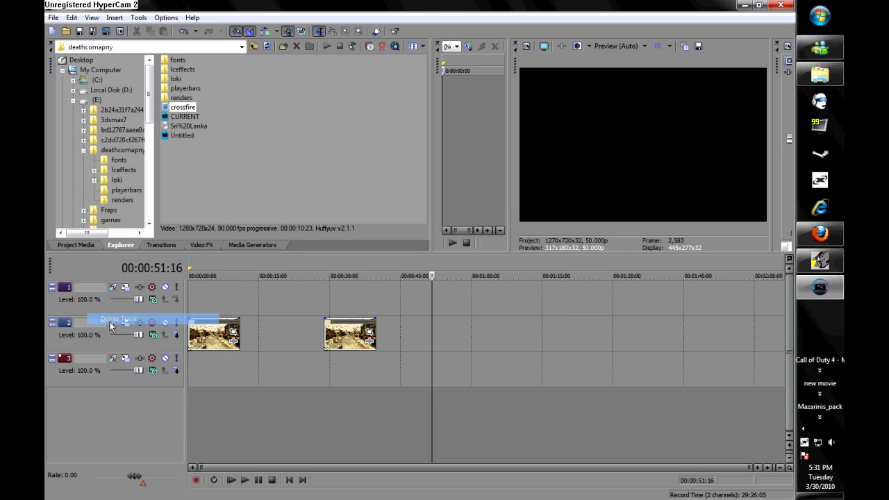
right_click(99, 373)
left_click(122, 278)
Slide the first clip on the lower video track back and forth, returning it to the timeline's start
mouse_move(204, 344)
left_mouse_down()
mouse_move(274, 344)
mouse_move(206, 345)
mouse_move(209, 337)
left_mouse_up()
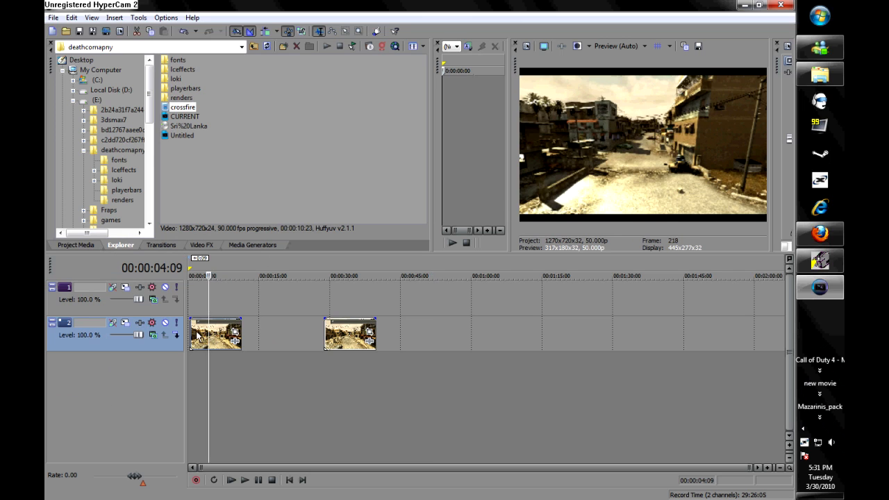
left_click(191, 333)
mouse_move(198, 334)
left_mouse_down()
mouse_move(233, 335)
mouse_move(227, 325)
mouse_move(195, 342)
mouse_move(251, 330)
mouse_move(223, 339)
left_mouse_up()
Move the first clip on the lower video track so it starts about 6 frames after the timeline's start
scroll(271, 349, "up", 5)
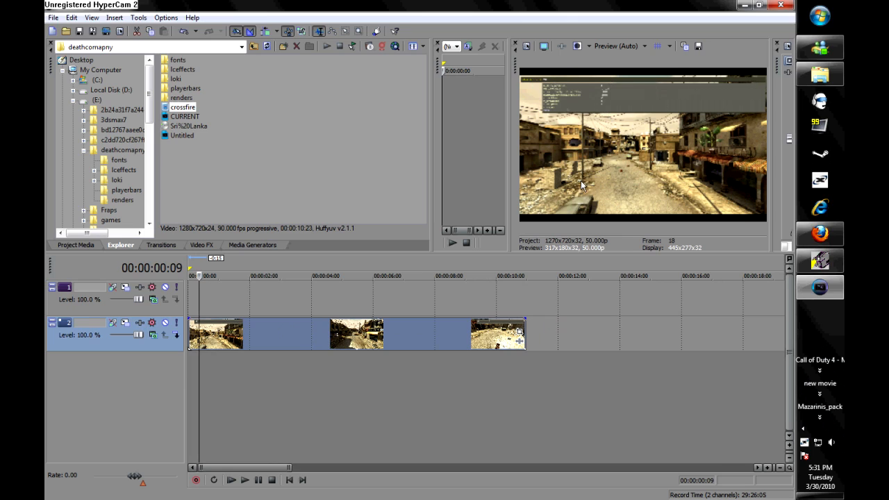
left_click(217, 336)
left_click(248, 343)
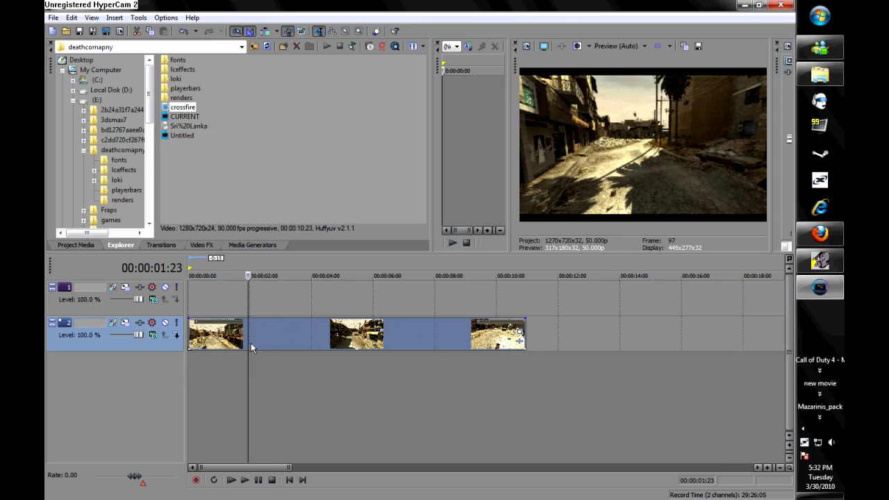
left_click(193, 345)
left_click(254, 333)
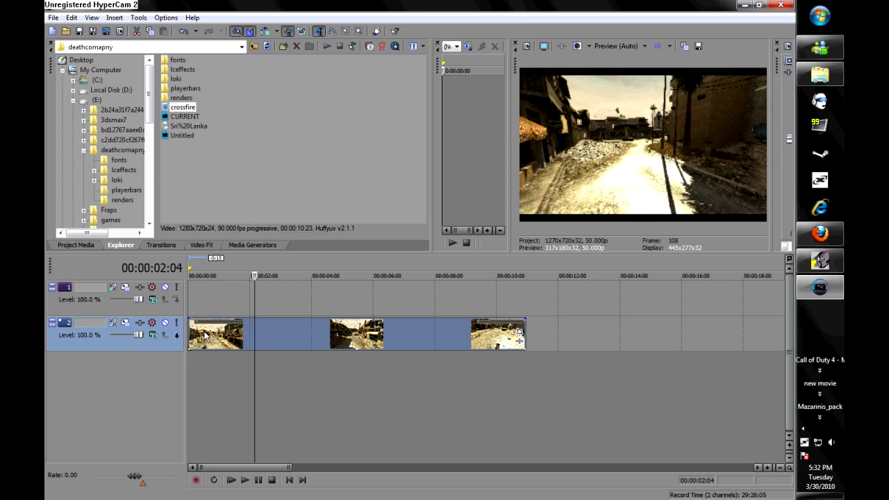
left_click(195, 337)
left_click_drag(195, 341, 254, 344)
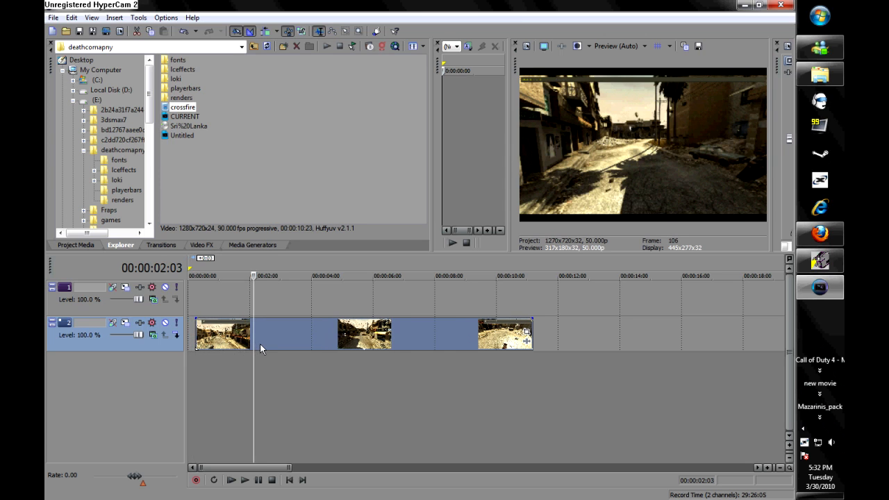
Place the playhead at 00:00:02:05 frame by frame and split the clip there
left_click(261, 340)
left_click(255, 340)
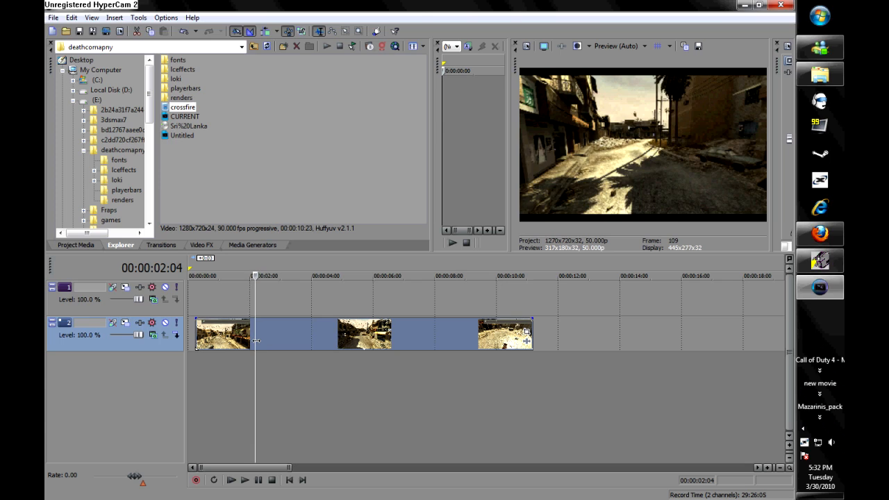
left_click(247, 340)
key("Left")
key("Left")
key("Left")
key("Left")
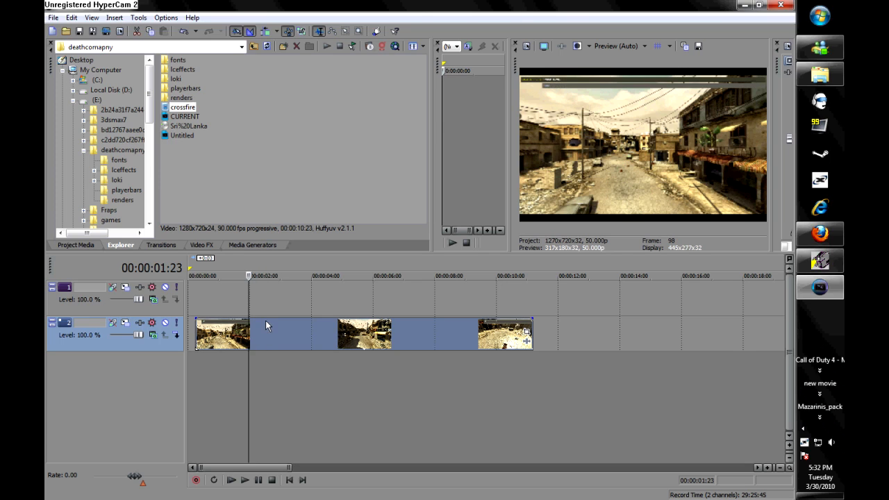
key("Right")
key("Right")
key("Right")
key("Right")
key("Right")
key("Right")
key("Right")
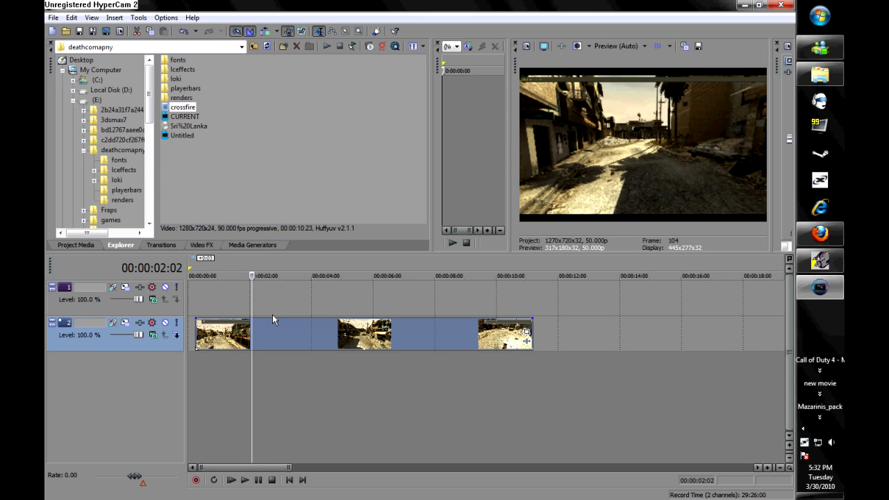
key("Right")
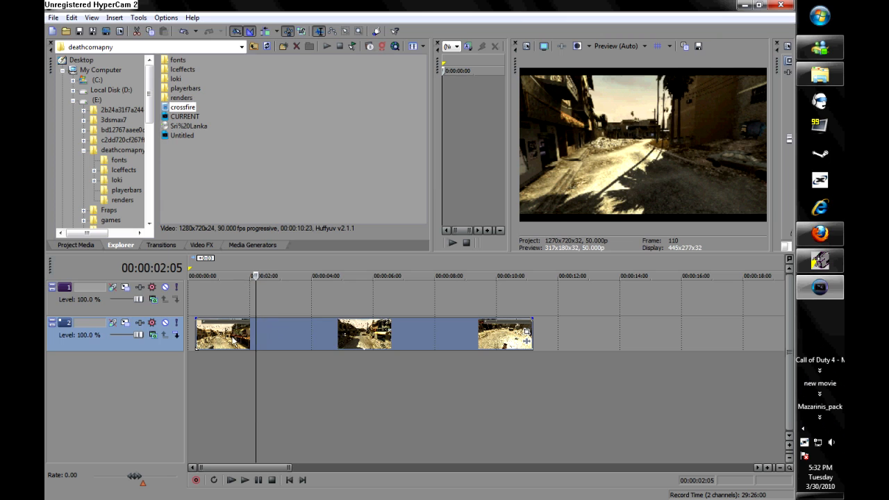
key("s")
Try to move the short first piece of the split clip to the timeline's start, and undo the move
mouse_move(240, 348)
left_mouse_down()
mouse_move(271, 353)
mouse_move(238, 350)
left_mouse_up()
left_click(203, 333)
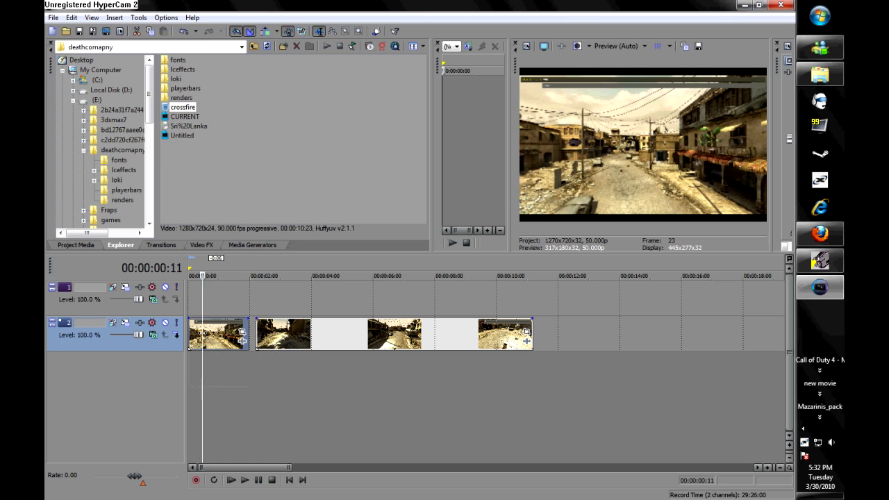
left_click(219, 350)
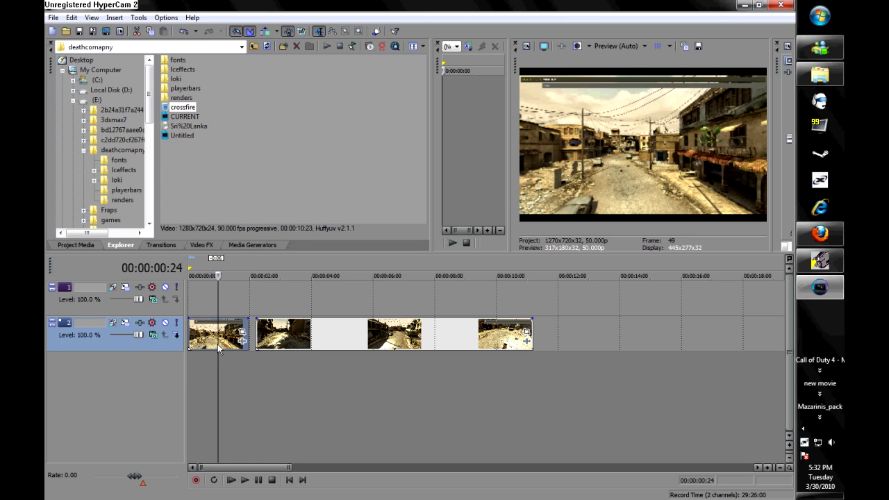
left_click(72, 17)
left_click(91, 36)
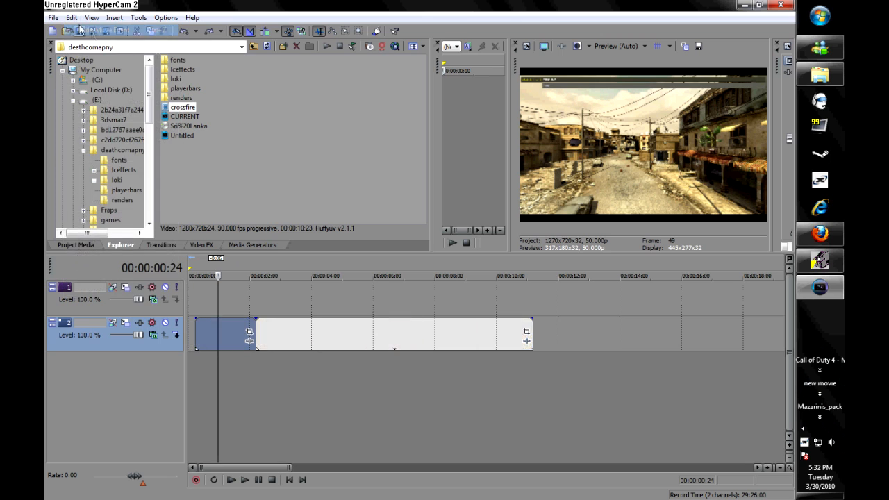
Select the time range from 00:00:00:06 to 00:00:02:05 and delete the first piece of the split clip
left_click(257, 371)
left_click_drag(198, 370, 257, 375)
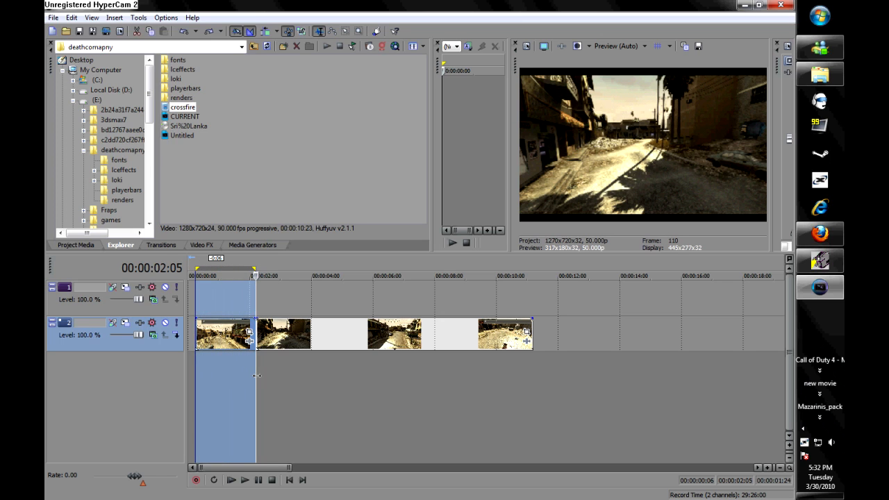
key("Delete")
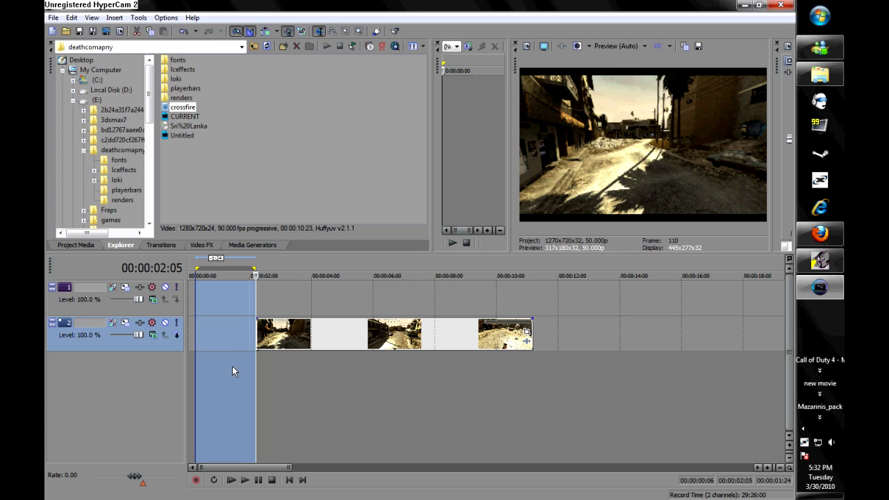
Move the remaining piece of the clip to the start of the timeline
left_click(335, 406)
left_click_drag(292, 336, 74, 362)
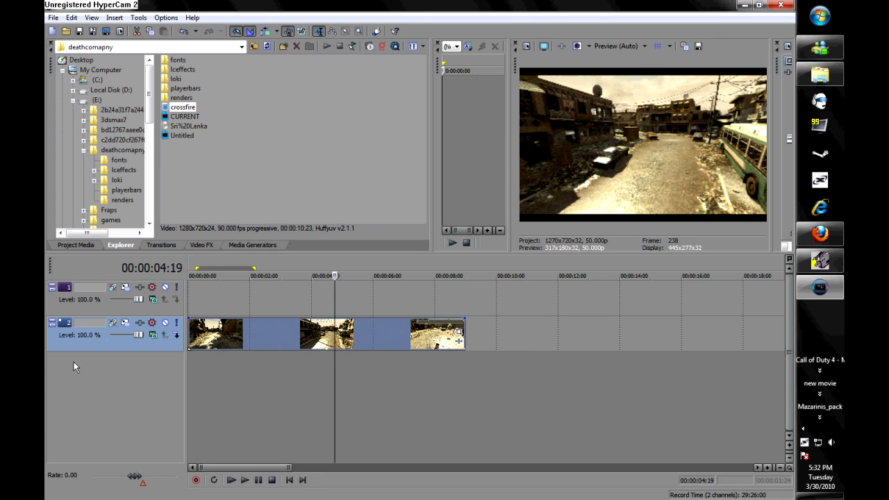
mouse_move(222, 339)
left_mouse_down()
mouse_move(306, 322)
mouse_move(191, 321)
mouse_move(208, 341)
left_mouse_up()
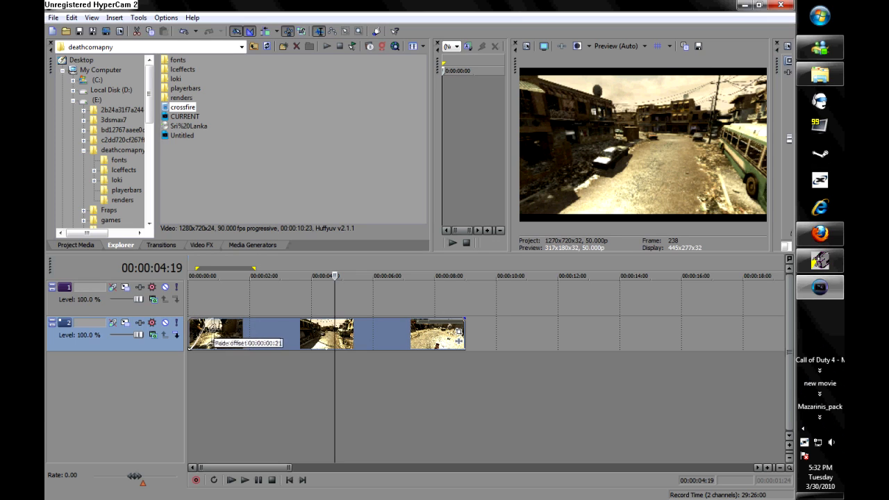
Play the timeline from the start to preview the trimmed clip
left_click(231, 480)
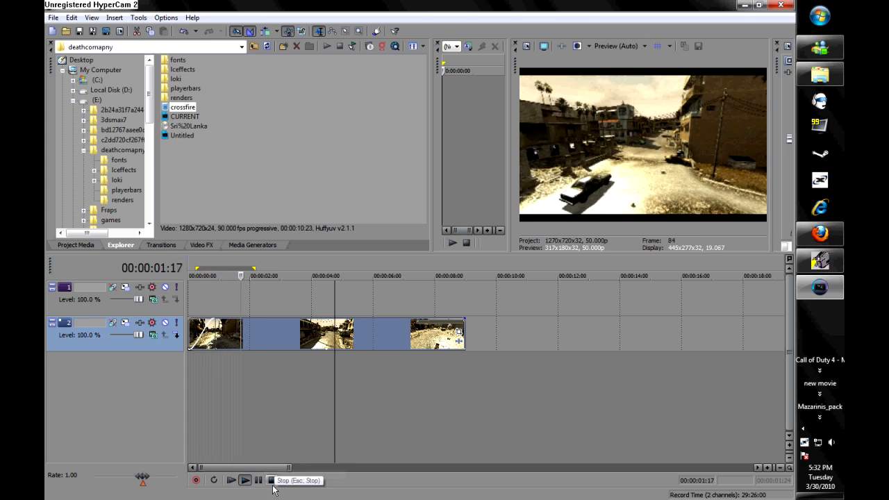
left_click(257, 480)
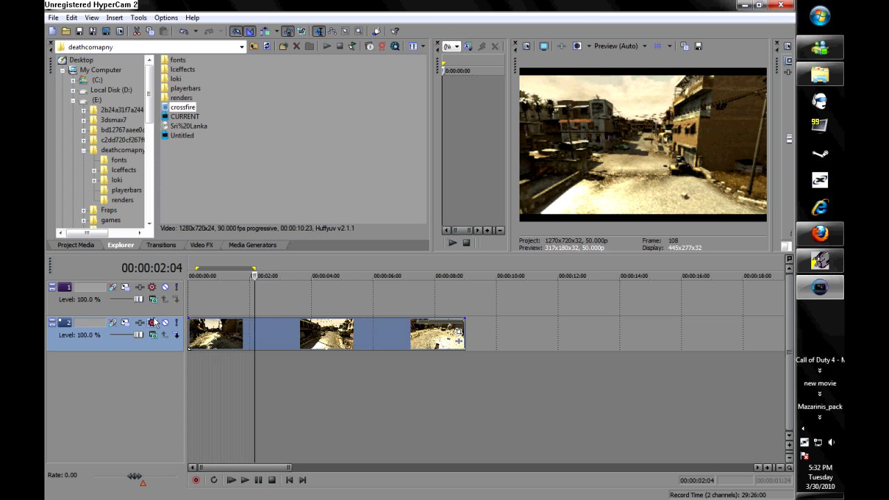
left_click(232, 480)
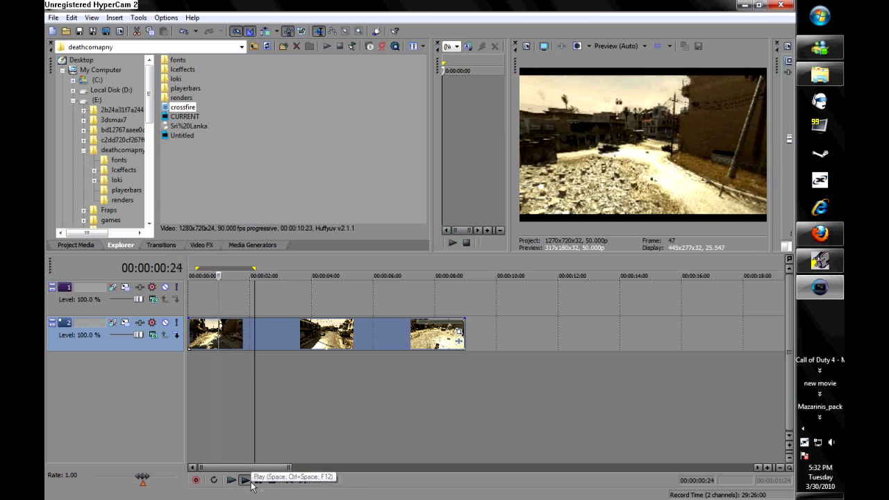
Add a fade-in to the start of the clip, ending just past the 2-second mark, and play it back
left_click_drag(190, 321, 271, 345)
left_click(231, 480)
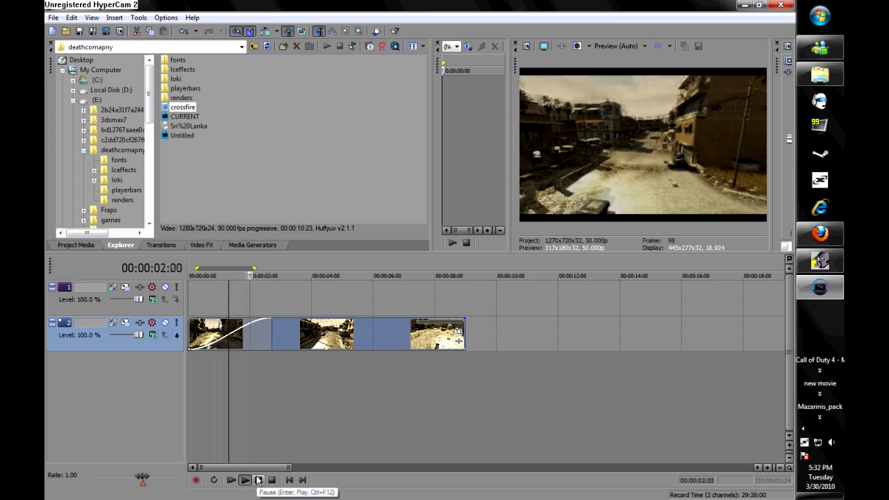
left_click(258, 480)
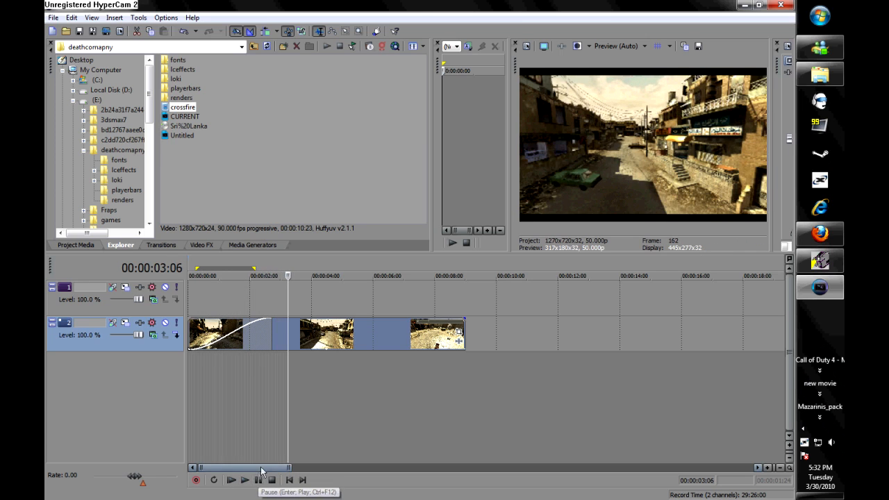
mouse_move(366, 336)
left_mouse_down()
mouse_move(363, 305)
mouse_move(350, 316)
mouse_move(349, 335)
left_mouse_up()
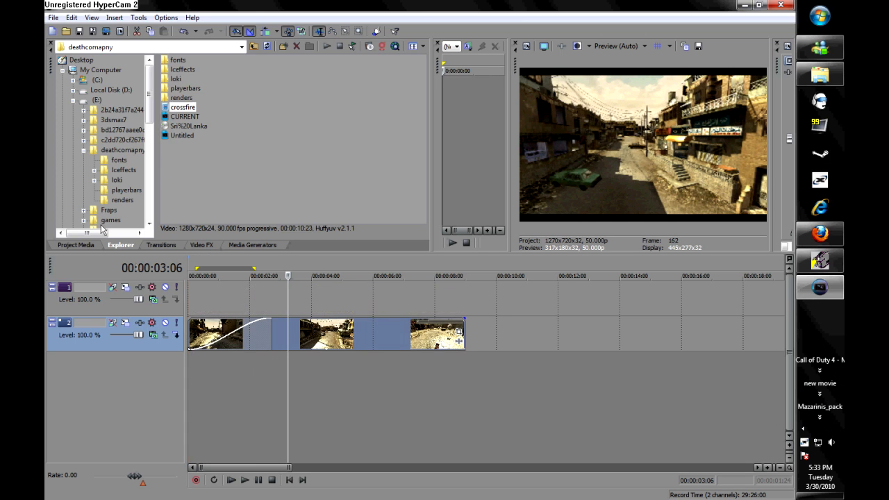
Browse the list of video effects and view the presets of the Border effect
left_click(202, 245)
left_click(70, 76)
scroll(85, 139, "down", 7)
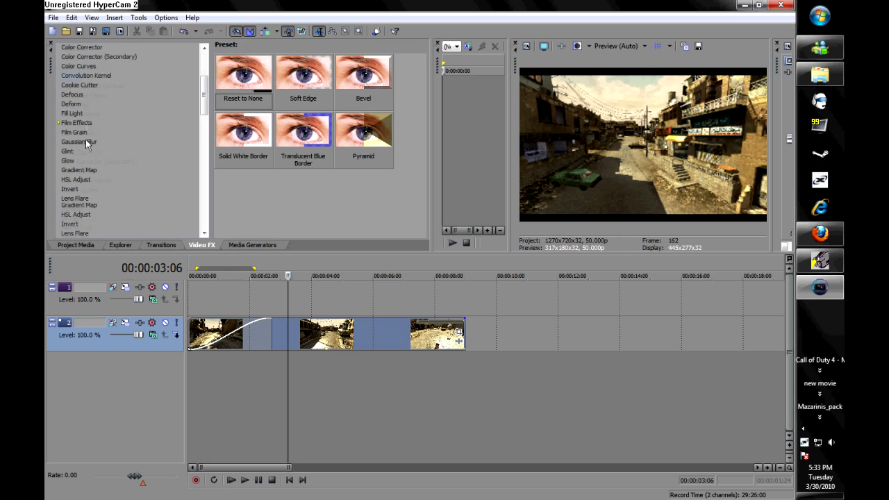
scroll(92, 207, "up", 6)
scroll(90, 173, "down", 5)
scroll(91, 173, "up", 5)
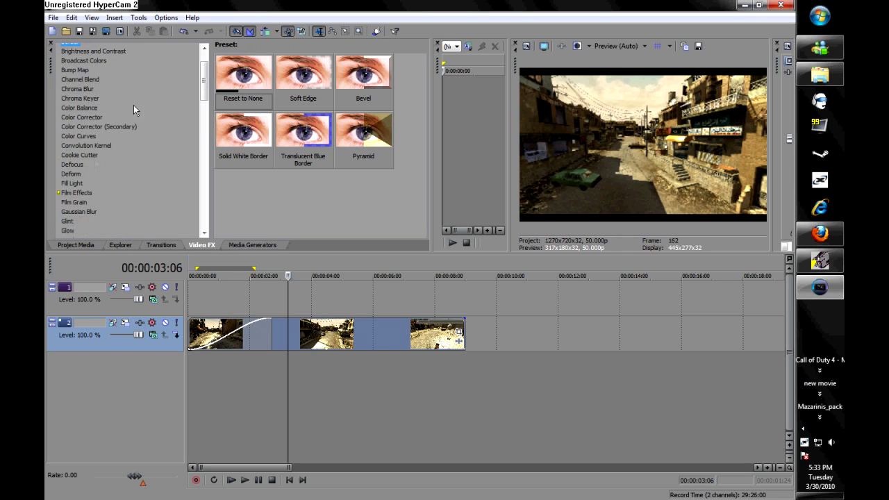
left_click_drag(204, 78, 185, 15)
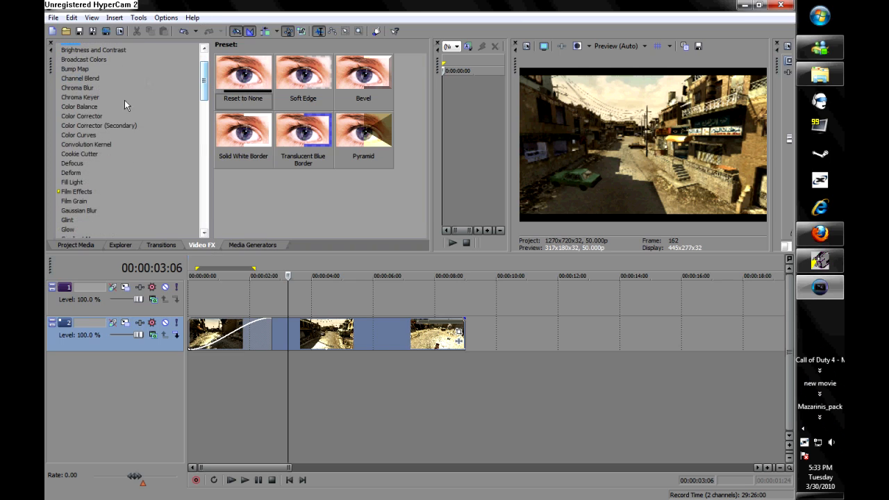
left_click_drag(208, 80, 218, 54)
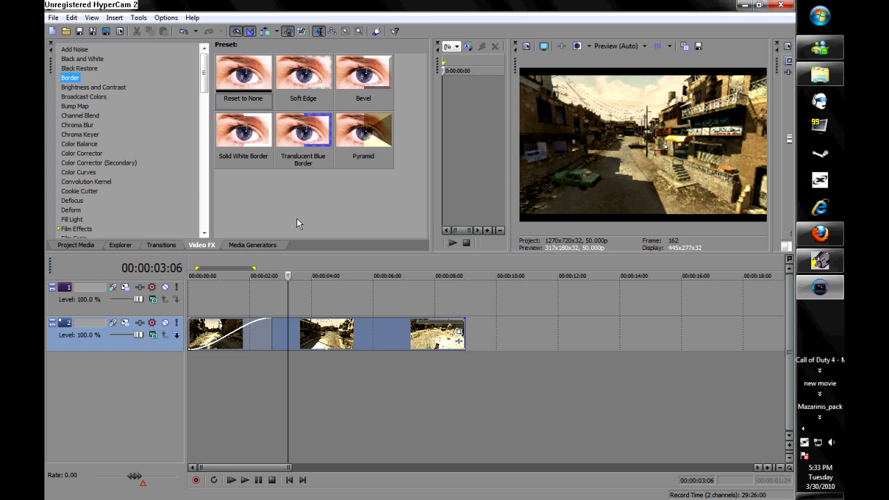
Open Event Pan/Crop for the crossfire clip, set the timeline cursor to 00:00:03:09, and reposition the dialog clear of the preview
left_click(247, 349)
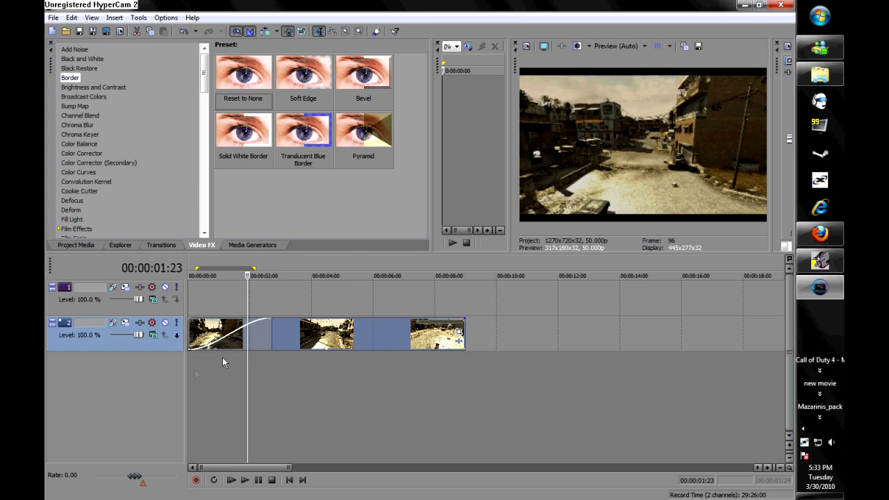
left_click(208, 353)
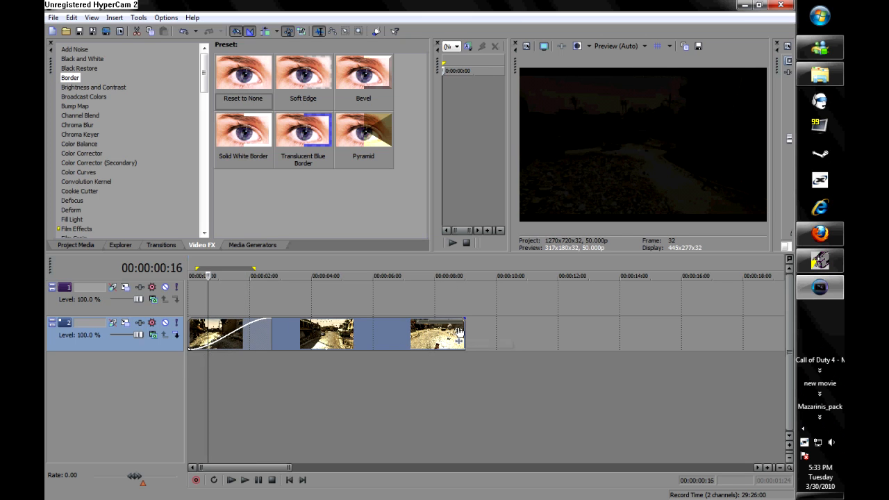
left_click(458, 338)
left_click_drag(338, 123, 286, 346)
left_click(284, 306)
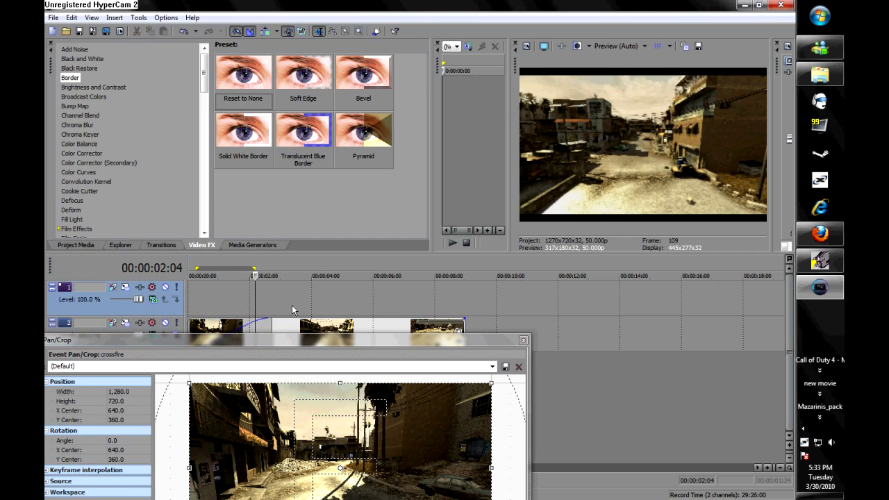
left_click(292, 305)
left_click_drag(427, 345, 461, 144)
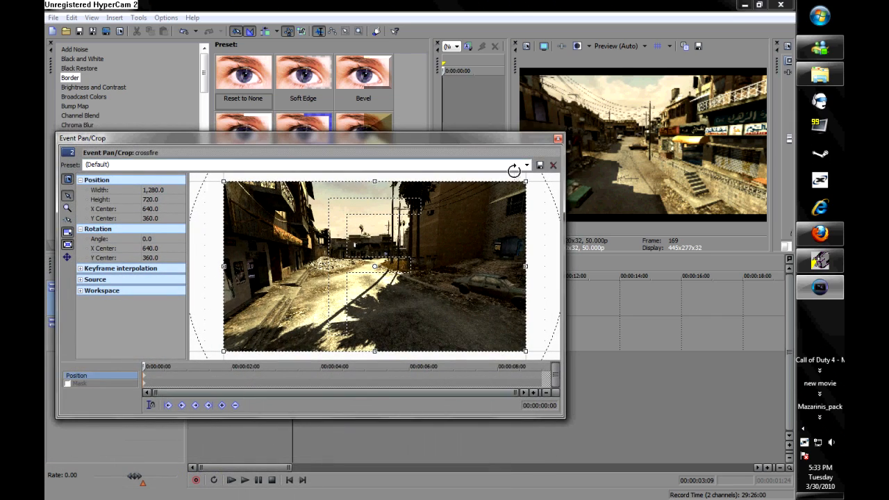
Try shrinking the crop frame to about 824 × 464 and rotating it to about -11.5°, and restore the default frame
left_click_drag(527, 183, 473, 208)
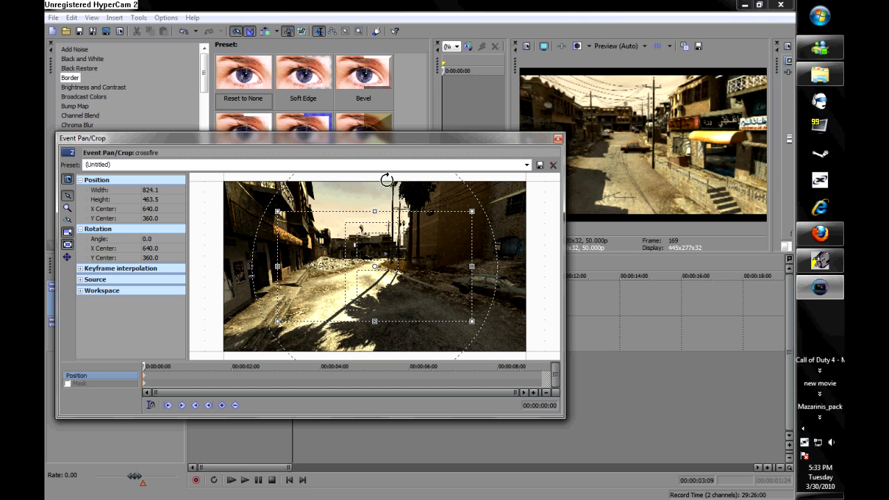
left_click_drag(387, 181, 370, 182)
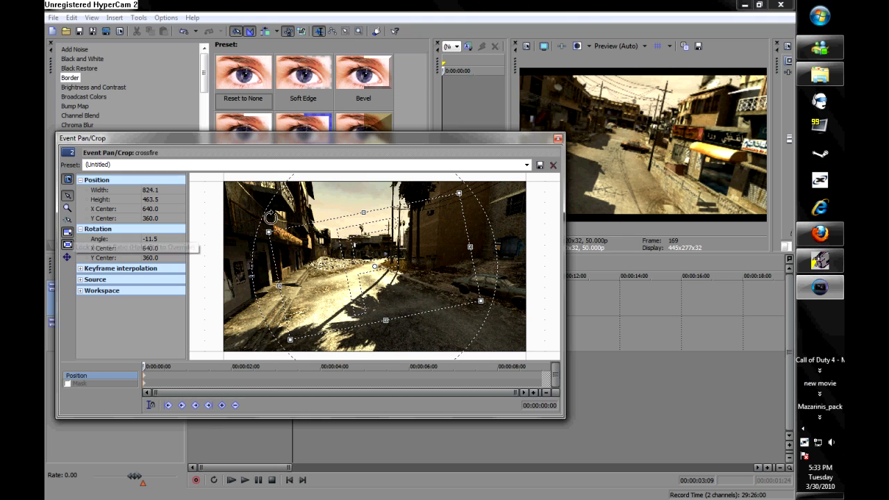
right_click(311, 255)
left_click(341, 263)
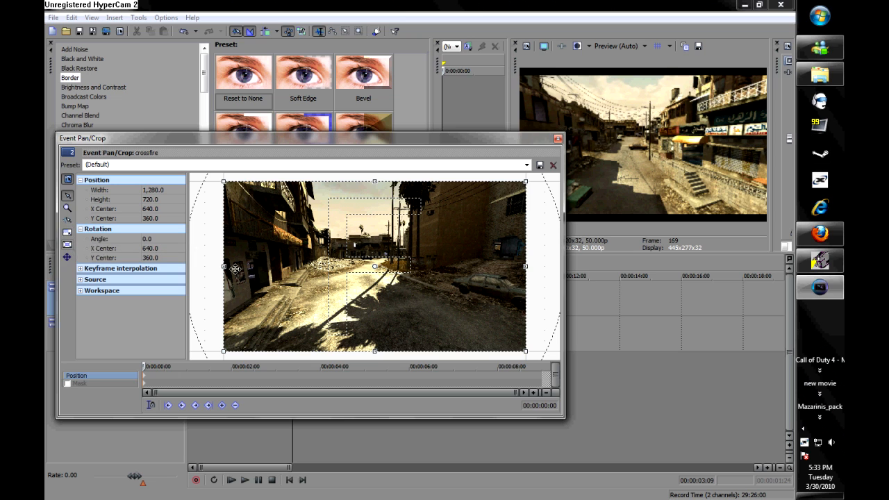
Try stretching the crop frame freely to about 1,416 × 556 and moving it off-centre, and restore the default frame
left_click_drag(226, 181, 194, 220)
left_click_drag(320, 300, 313, 283)
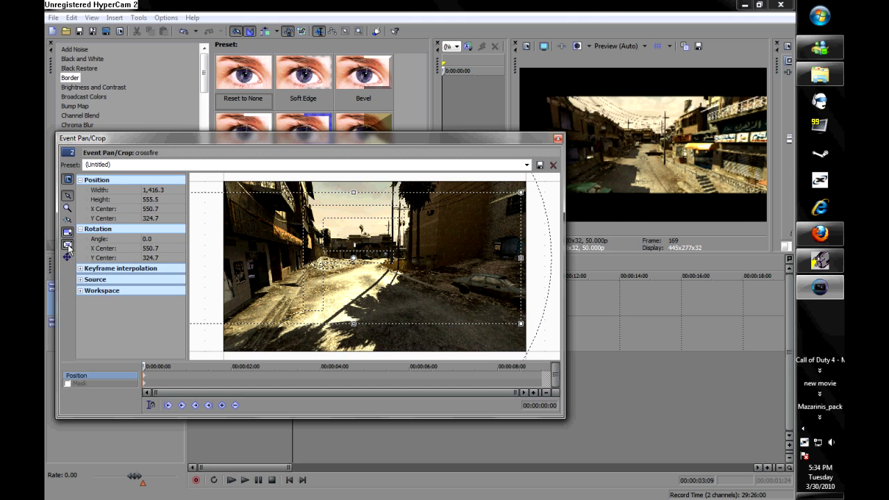
left_click_drag(357, 290, 375, 307)
right_click(376, 306)
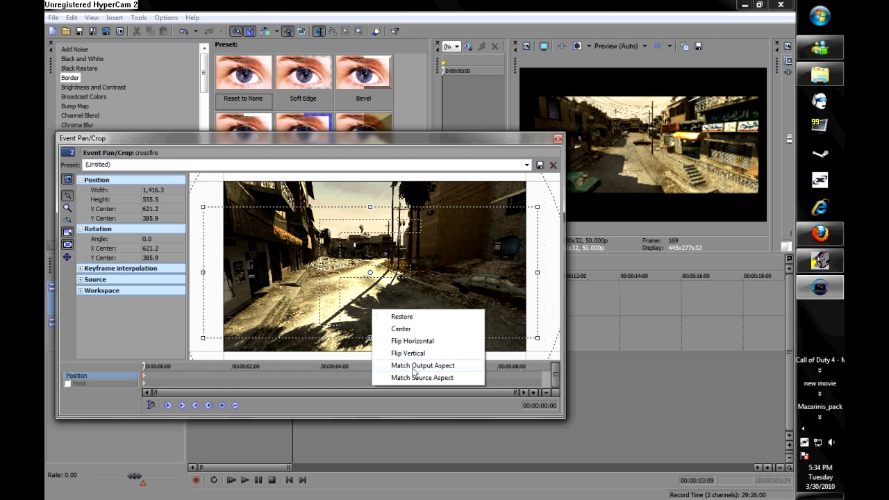
left_click(407, 314)
Add Position keyframes with the full default frame at 00:00:00:19 and 00:00:01:21
left_click_drag(145, 365, 176, 367)
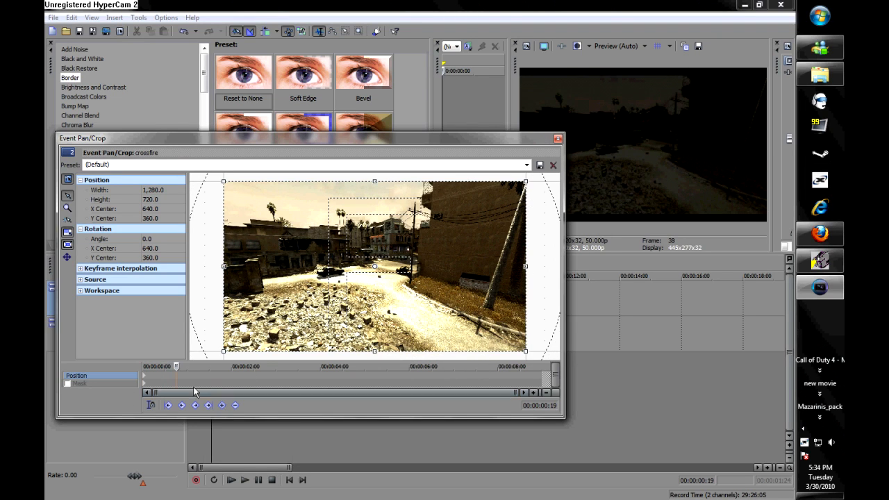
left_click(222, 406)
left_click_drag(177, 366, 134, 376)
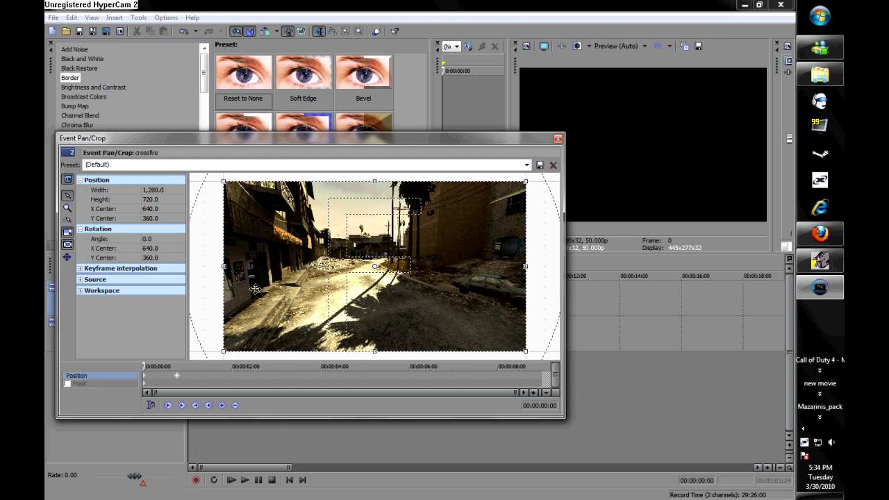
left_click(178, 377)
left_click(187, 378)
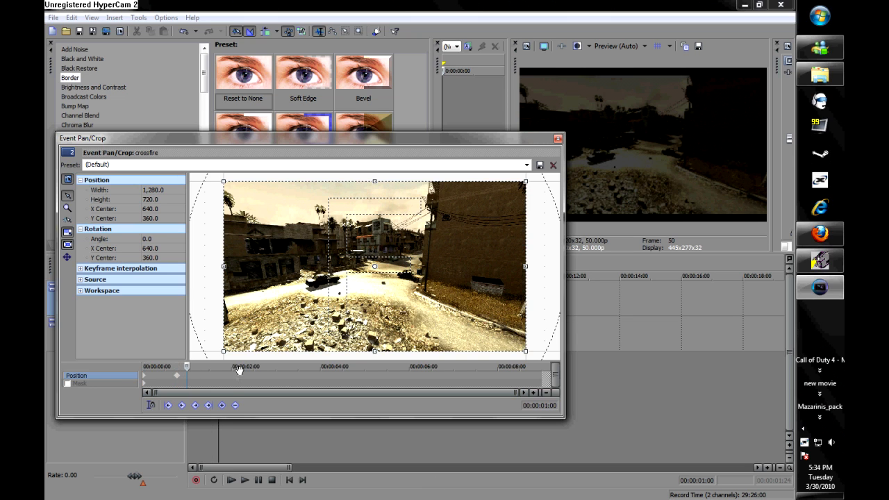
left_click(225, 377)
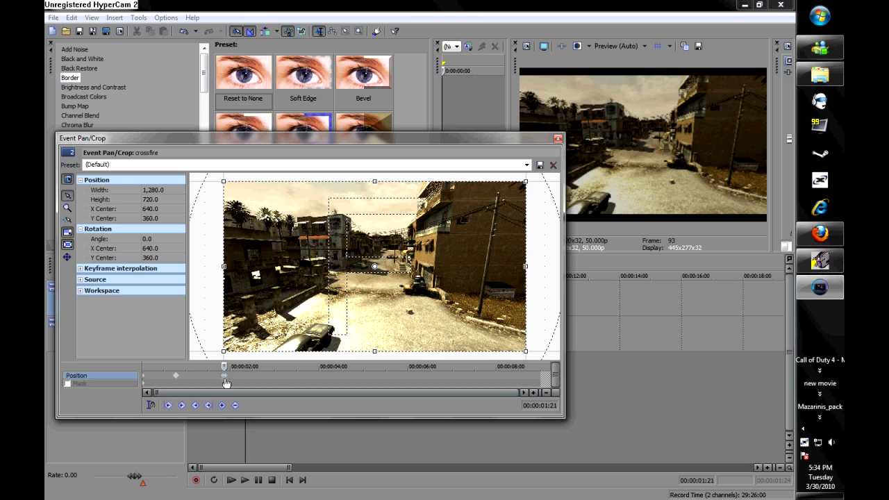
At 00:00:01:08, shrink the crop frame to about 242 × 136, rotate it to about -54.6°, and close Event Pan/Crop
left_click_drag(221, 367, 200, 367)
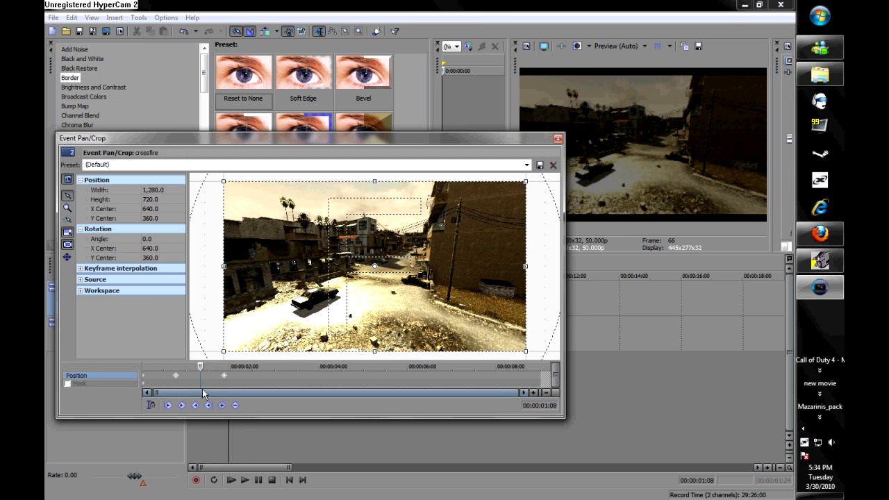
left_click_drag(529, 351, 405, 283)
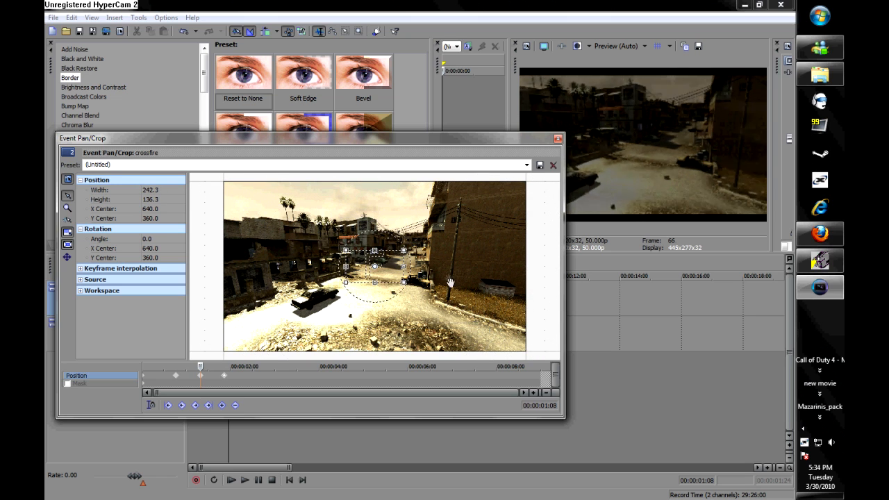
left_click_drag(397, 221, 495, 227)
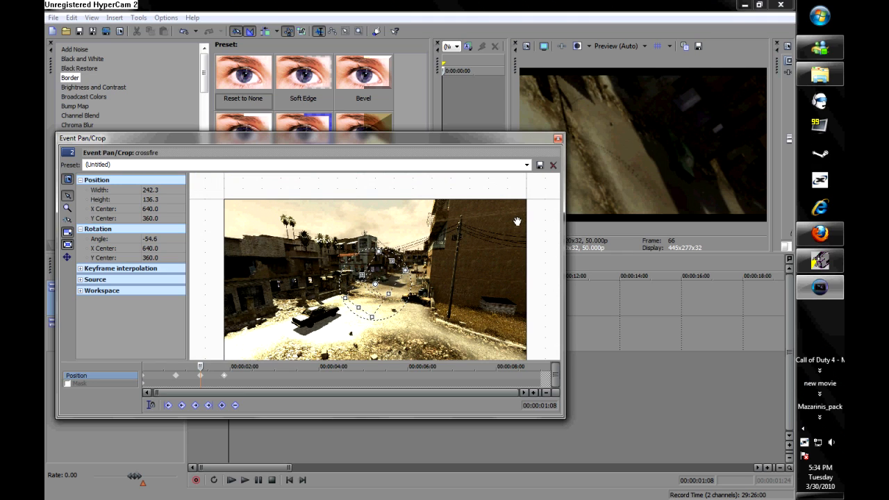
left_click(558, 139)
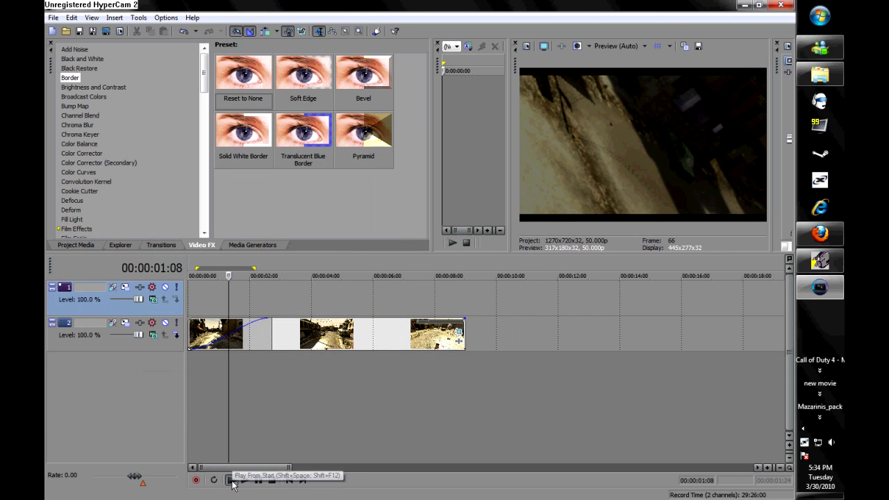
Play the clip to preview the zoom and rotation, and reopen Event Pan/Crop to examine the frame between its keyframes
left_click(232, 480)
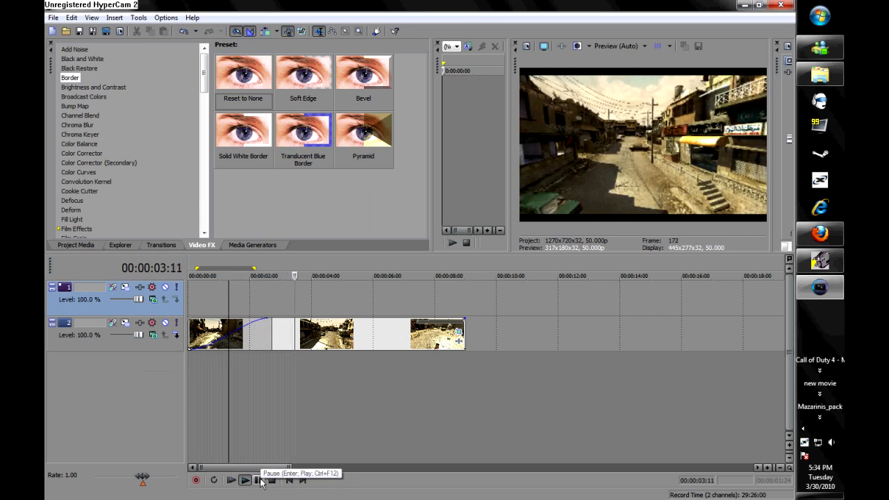
left_click(257, 480)
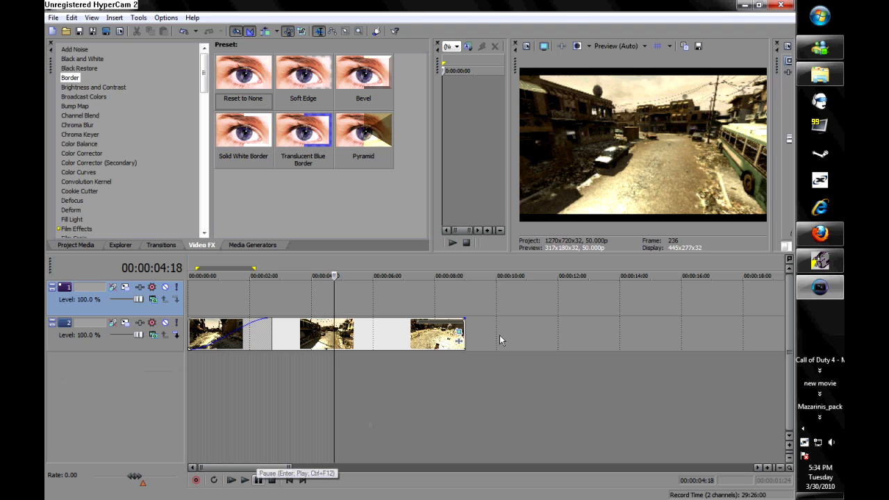
left_click(459, 340)
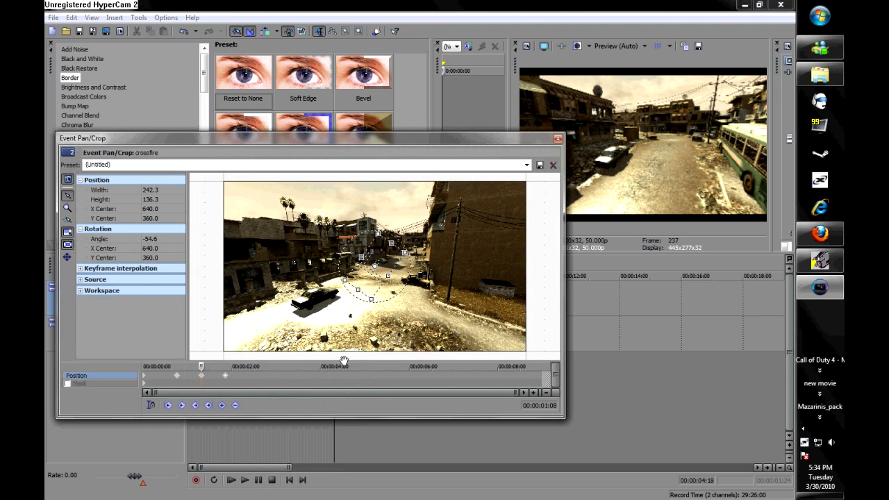
left_click(226, 376)
left_click(201, 378)
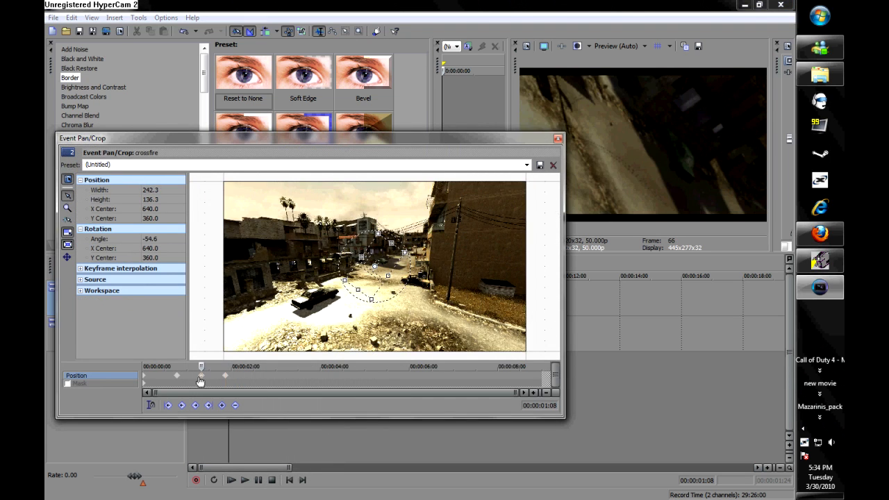
left_click(219, 377)
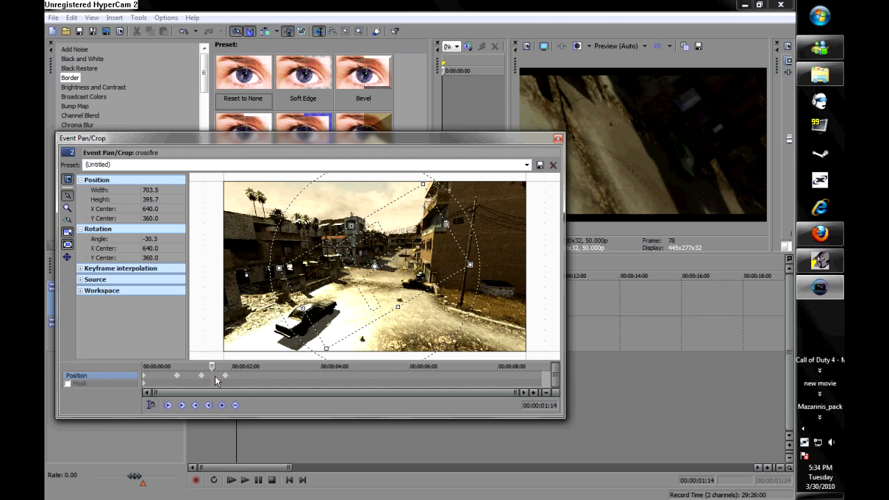
Delete the Position keyframe at 00:00:01:21, close Event Pan/Crop, and play the clip to preview the change
left_click(226, 376)
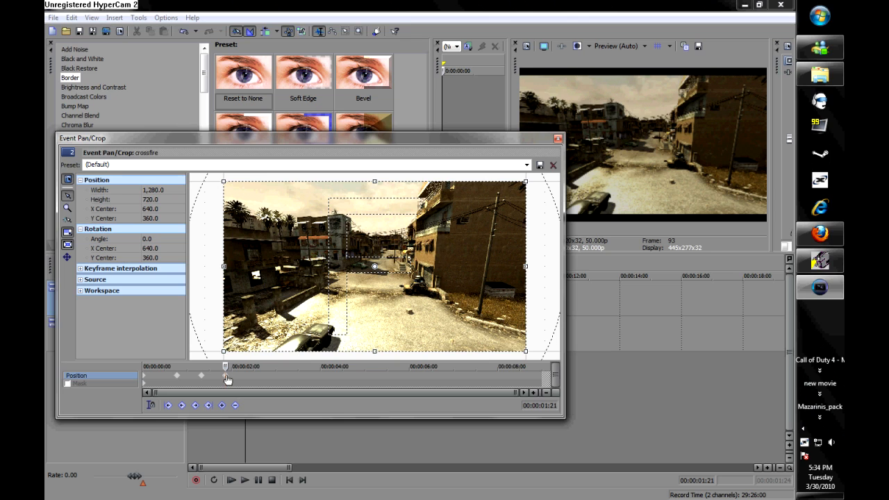
key("Delete")
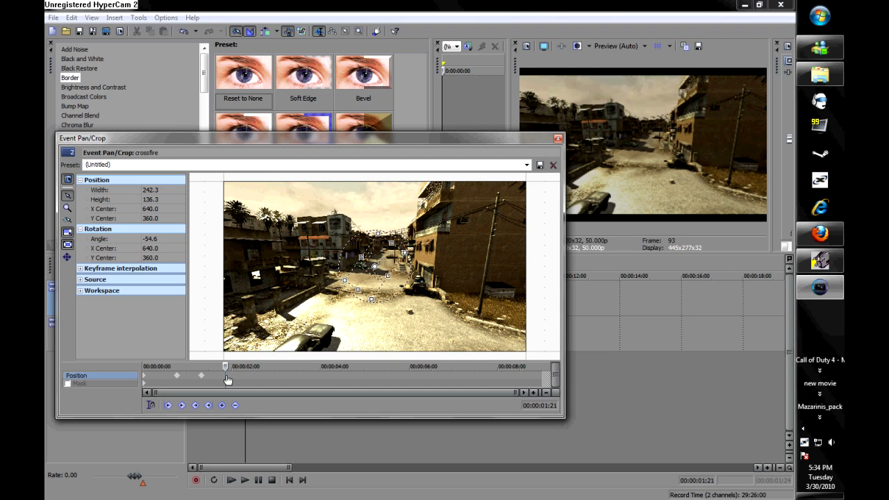
left_click(558, 139)
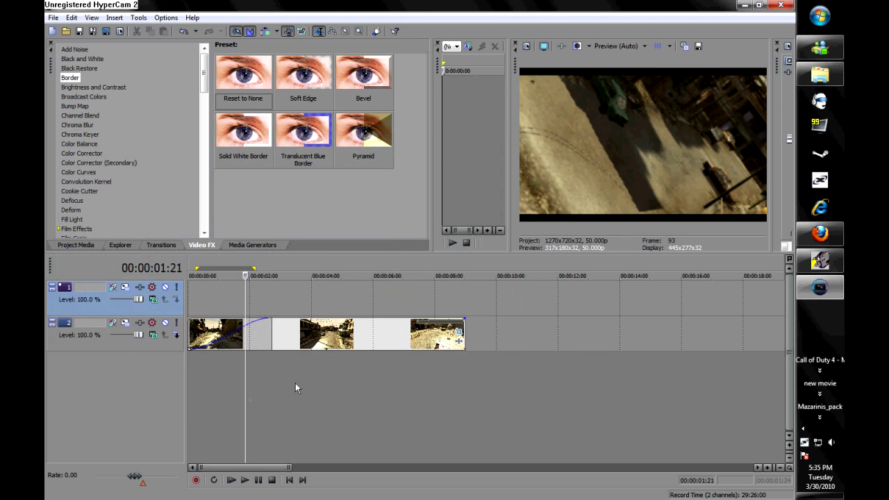
left_click(236, 481)
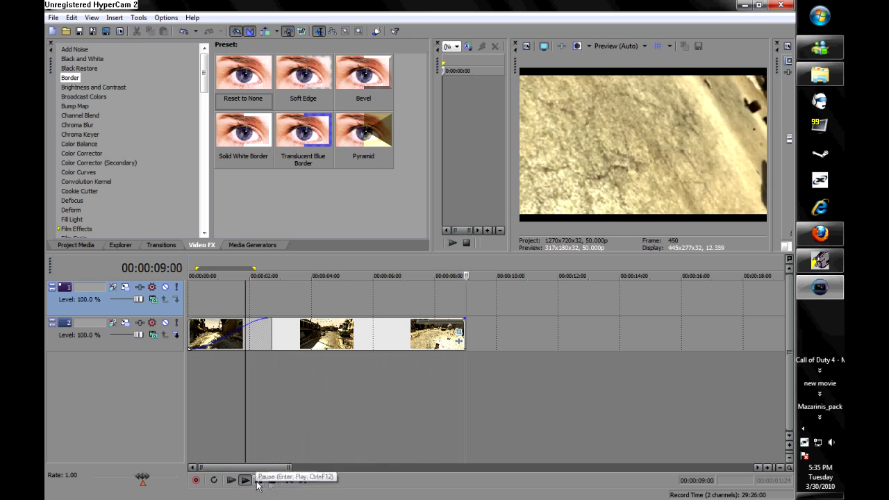
In Event Pan/Crop, copy the default-frame keyframe to 00:00:01:22 and repeat the three-keyframe zoom sequence from 00:00:02:07
left_click(458, 335)
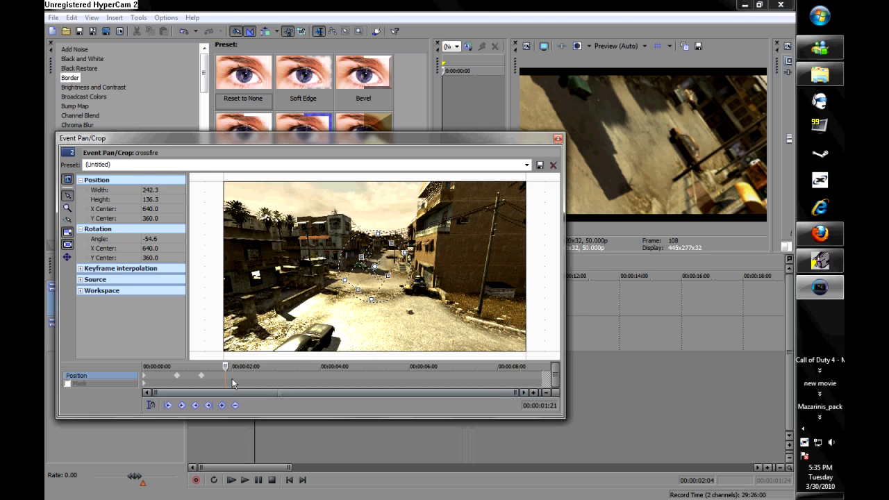
left_click(178, 379)
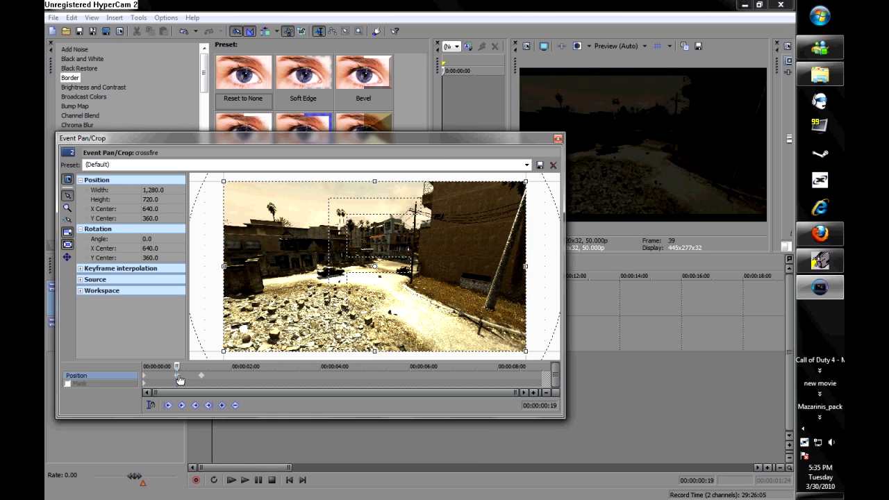
left_click(228, 386)
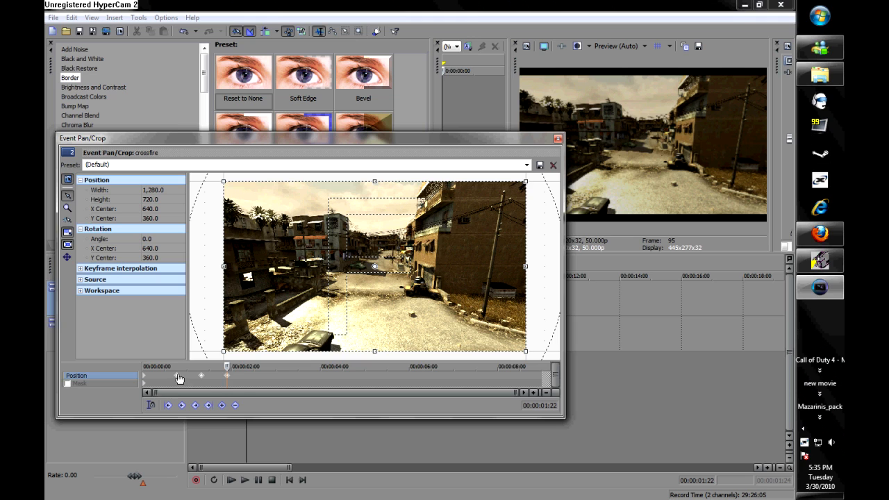
left_click(245, 376)
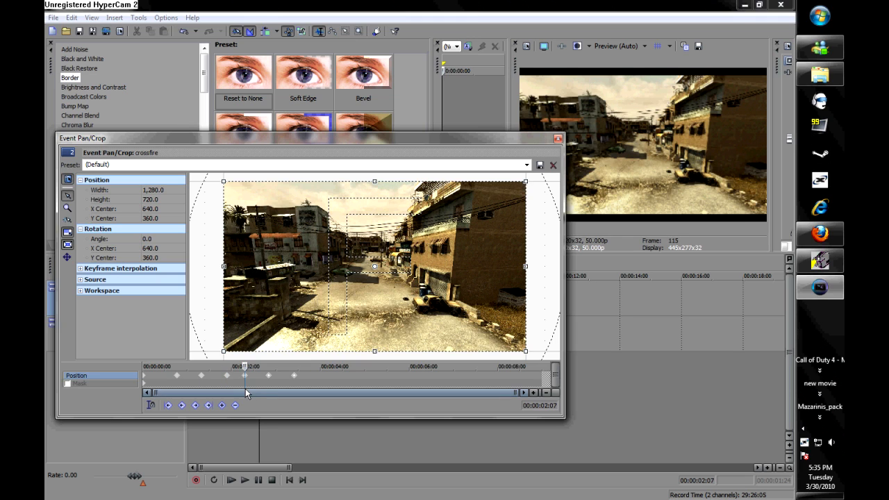
left_click(558, 139)
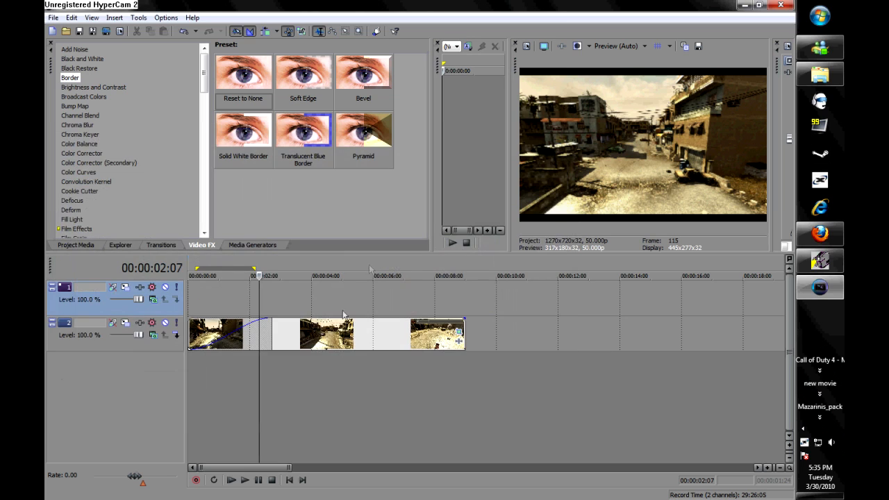
Play the clip to preview the repeated zoom and rotation, and pause playback
left_click(231, 480)
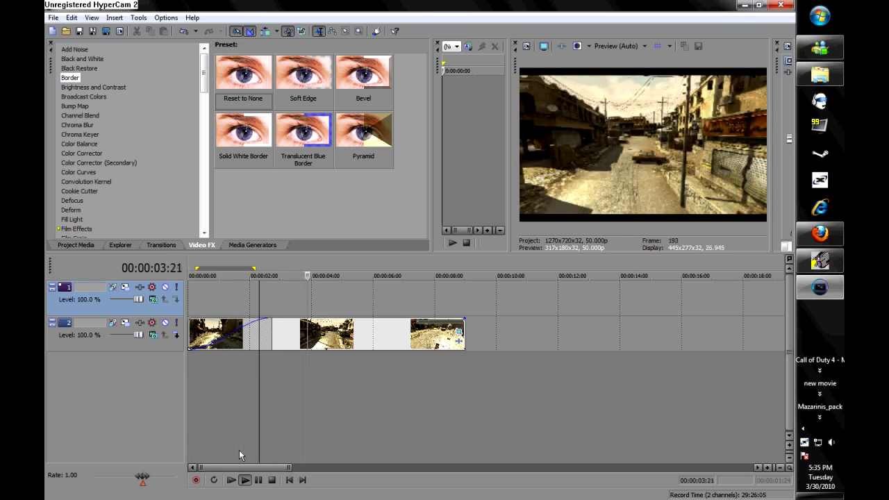
left_click(258, 480)
left_click(310, 350)
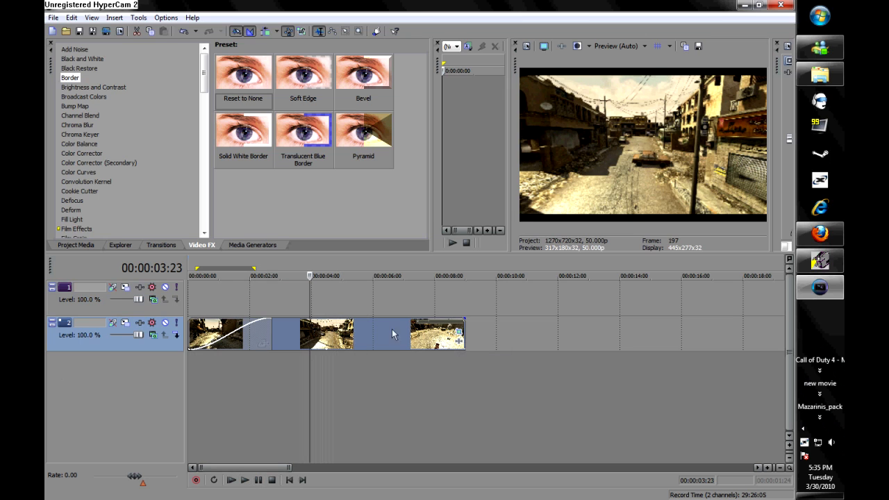
Delete all of the clip's Position keyframes after the first one in Event Pan/Crop and close it
left_click(457, 332)
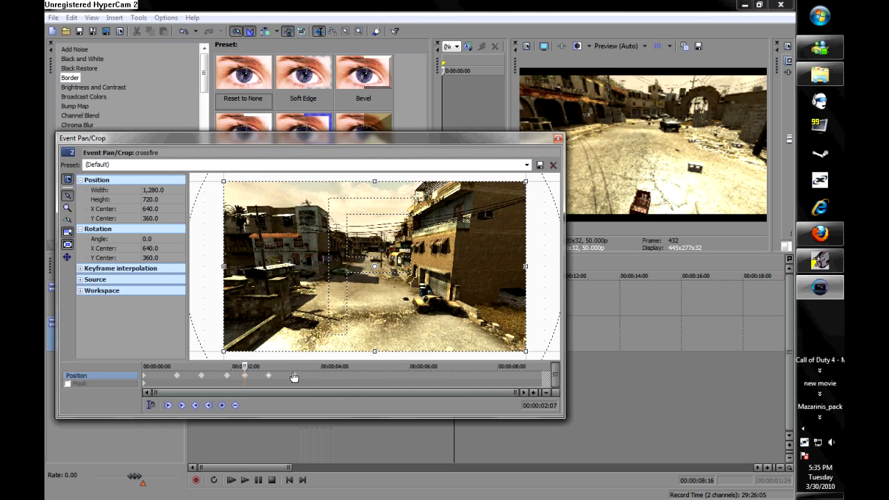
left_click(294, 376)
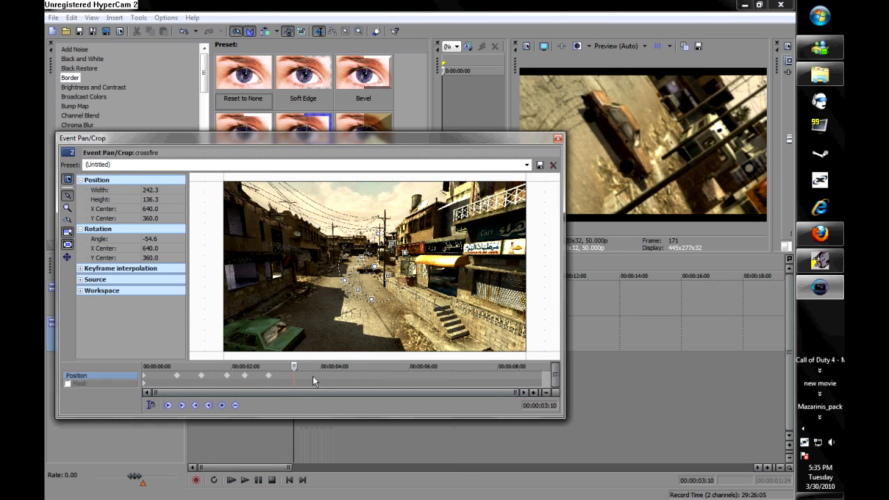
left_click_drag(313, 381, 46, 382)
left_click_drag(309, 374, 44, 412)
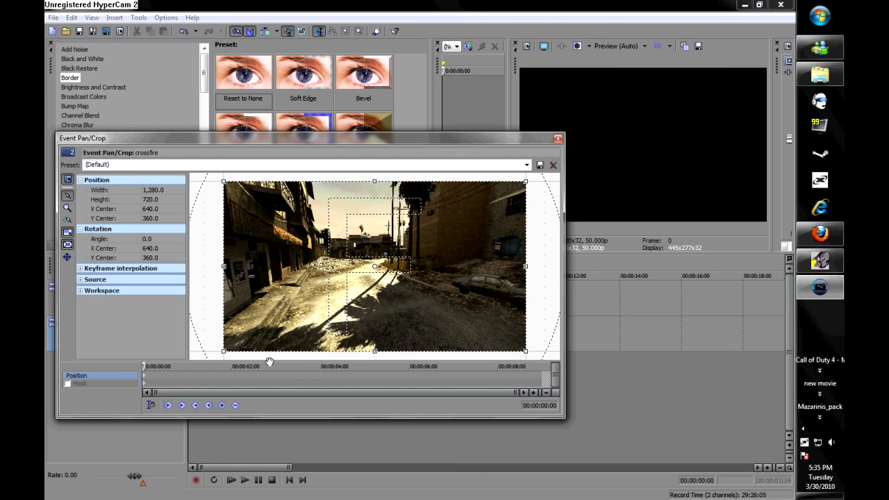
left_click(558, 139)
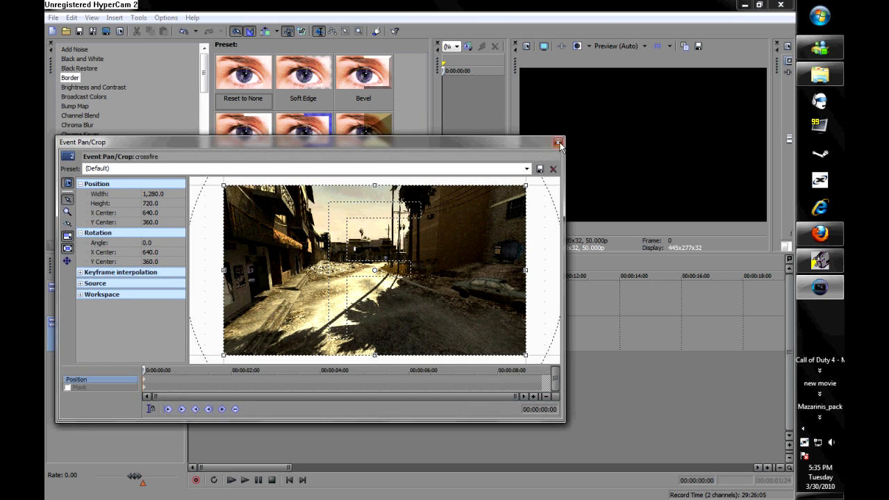
Move the gameplay clip from video track 2 up to video track 1
left_click_drag(252, 341, 247, 305)
left_click(255, 343)
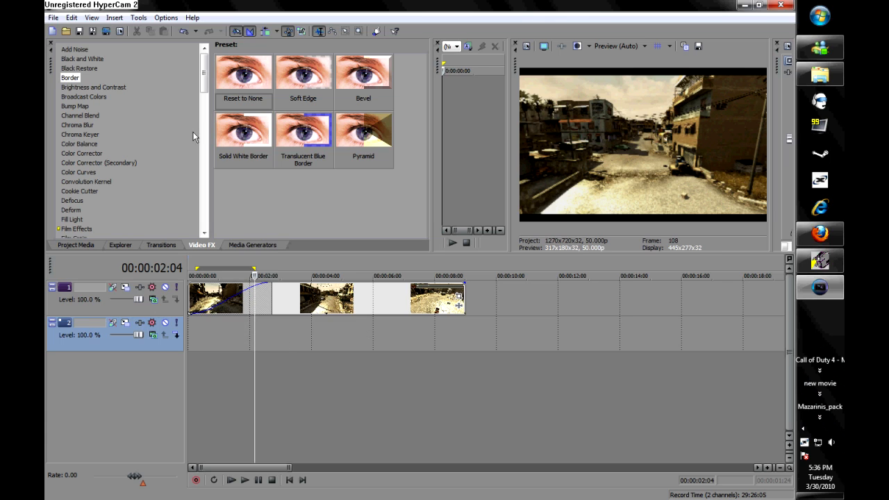
scroll(205, 76, "down", 3)
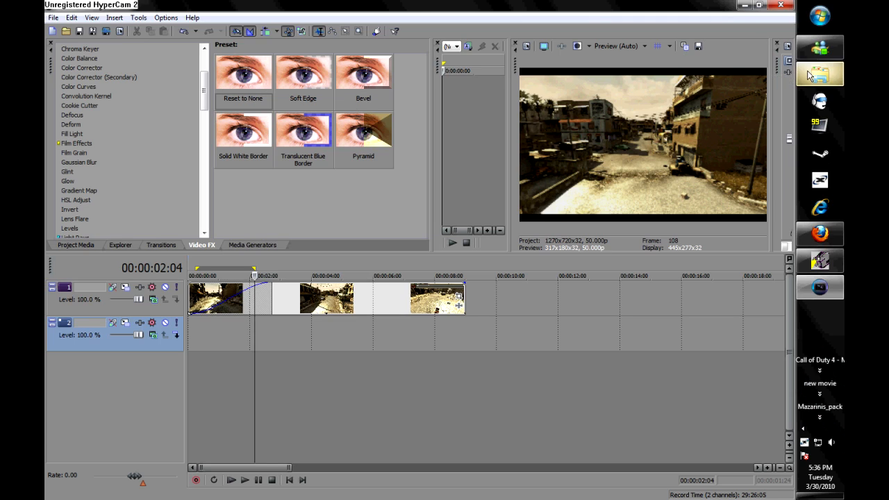
Add the MP3 Nelly - 04 - Country Grammar from Windows Explorer to a new audio track at the project start, and preview it
left_click(819, 85)
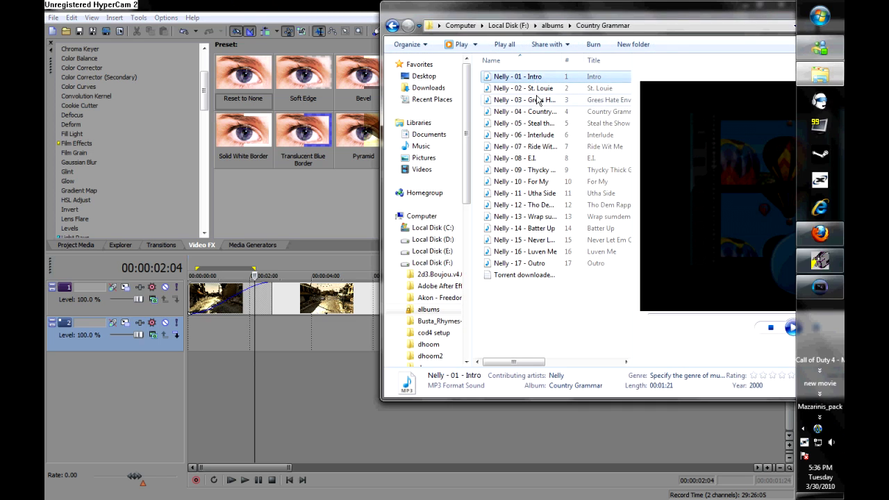
left_click_drag(533, 115, 563, 123)
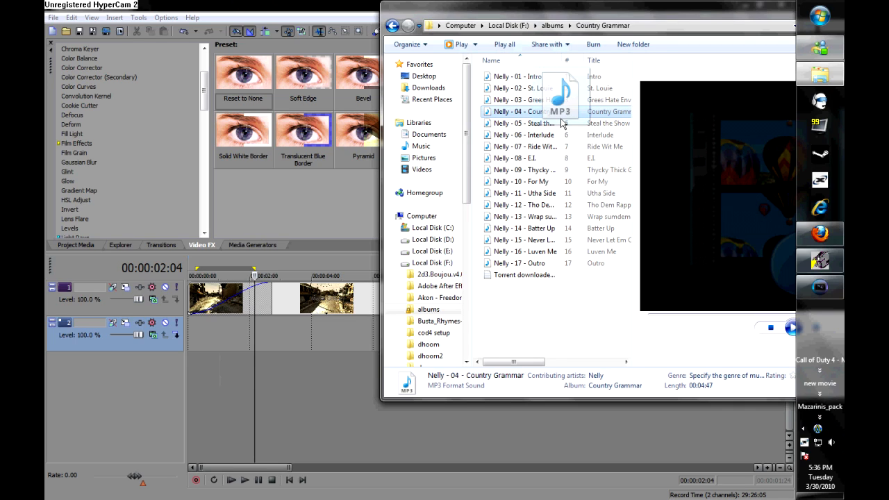
left_click_drag(563, 123, 184, 385)
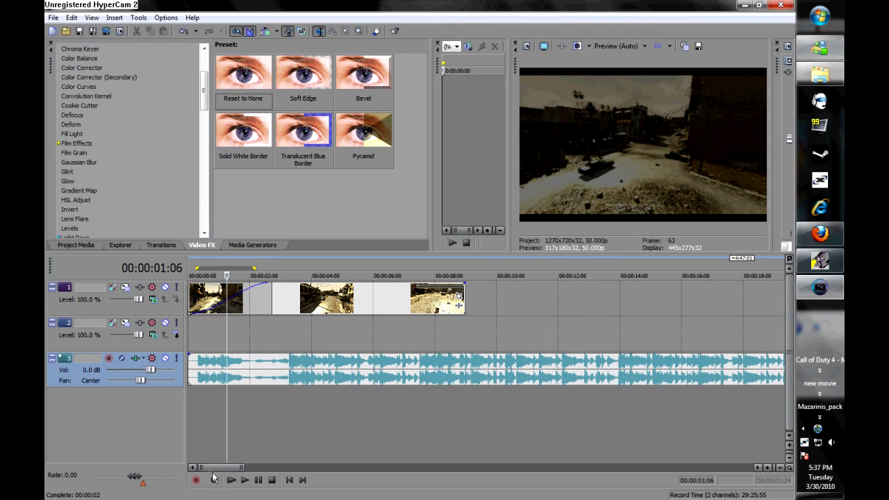
left_click(235, 479)
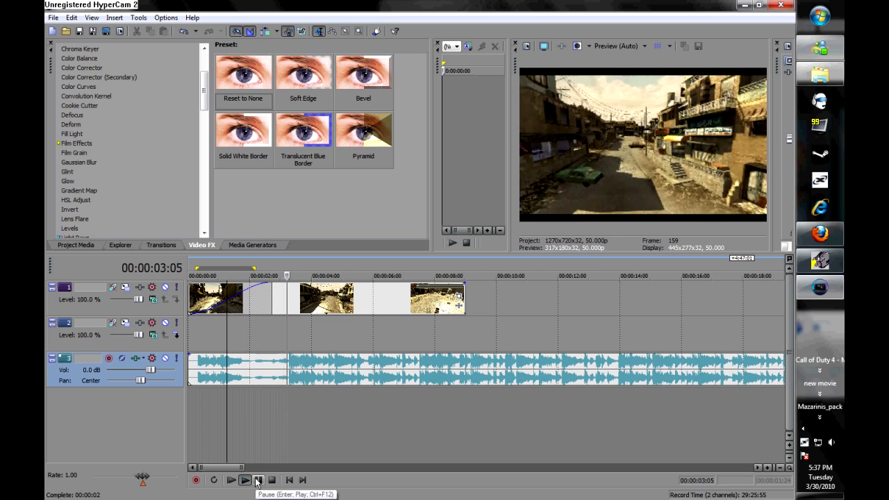
left_click(257, 480)
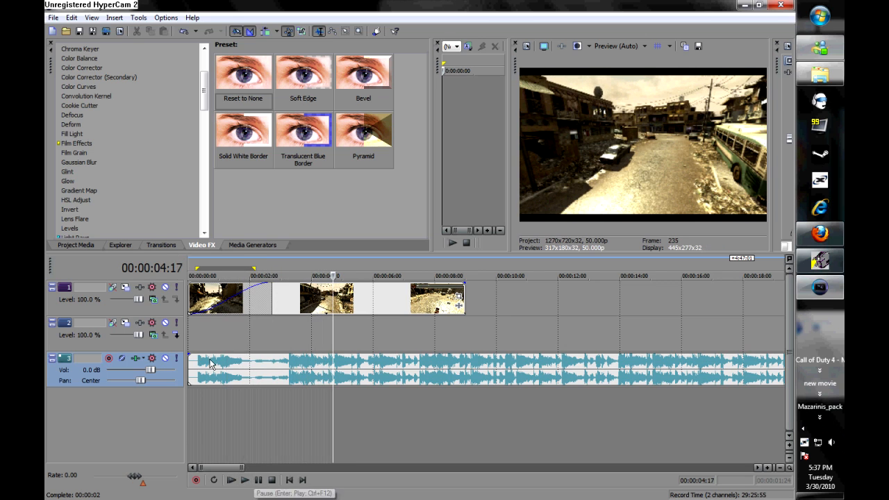
Try a fade-in of about 8 seconds on the song, preview it, and shorten the fade-in to about 1 second
left_click_drag(243, 387, 164, 426)
left_click_drag(218, 415, 435, 358)
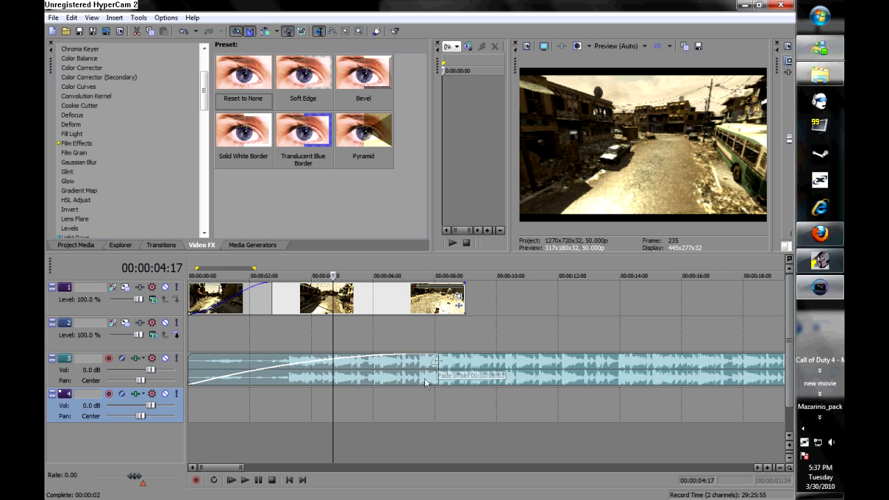
left_click(244, 480)
left_click(257, 480)
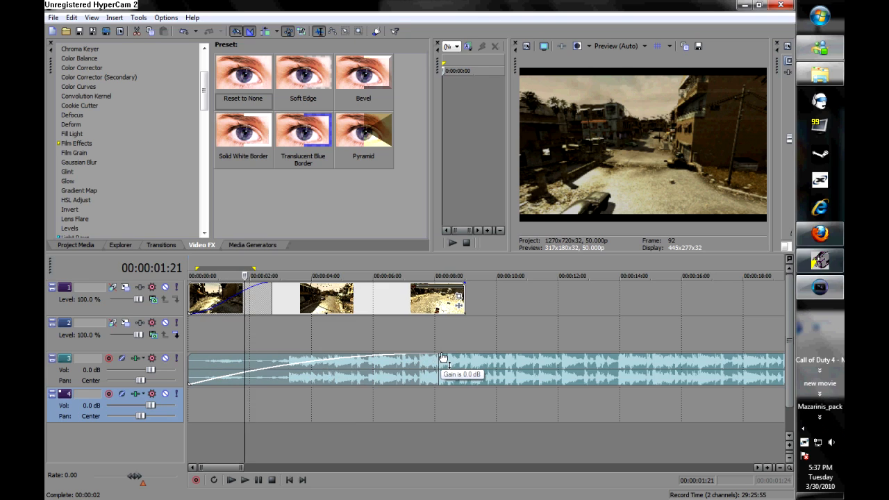
left_click_drag(440, 357, 224, 432)
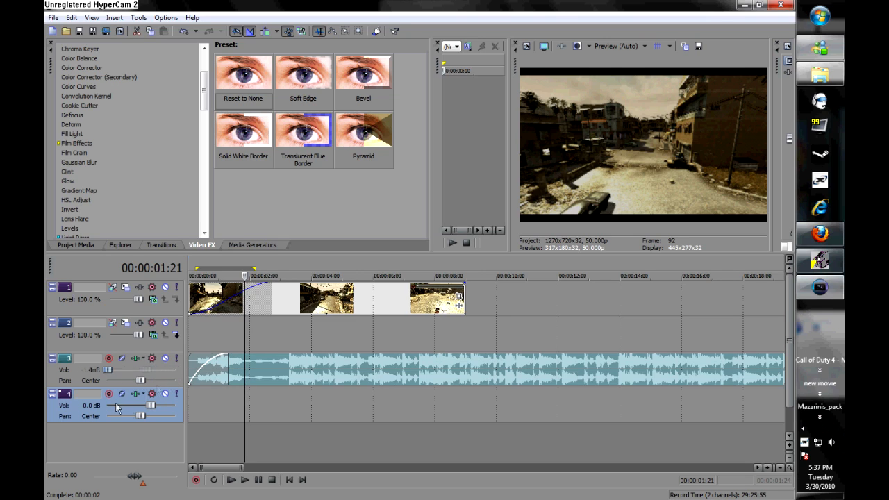
Set the song track's volume to 0.8 dB, reveal the Master bus, and lower its level to -0.3 dB
left_click_drag(154, 401, 163, 395)
mouse_move(443, 68)
left_mouse_down()
mouse_move(479, 66)
mouse_move(434, 82)
left_mouse_up()
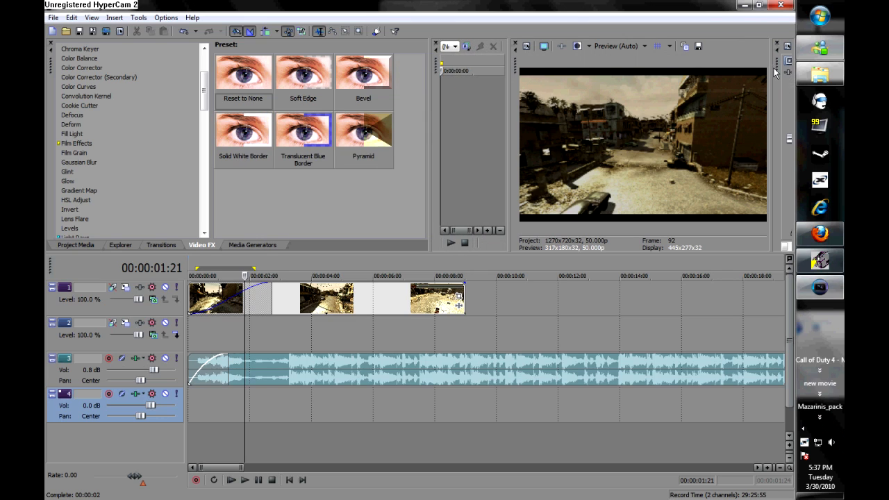
left_click_drag(778, 71, 723, 69)
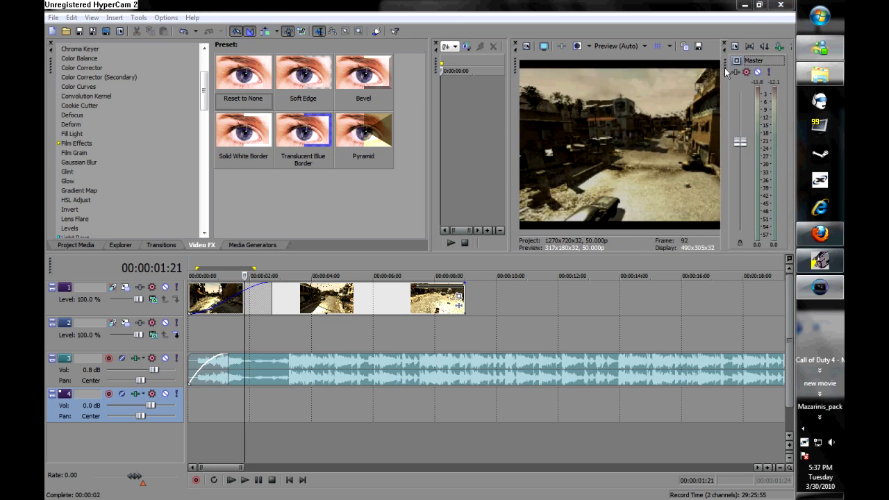
left_click_drag(742, 141, 719, 144)
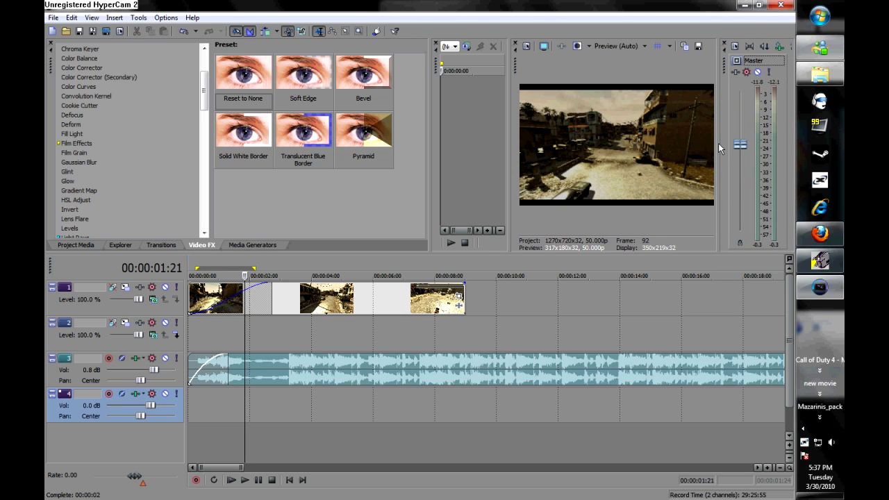
Set the volume of audio track 3 to -1.7 dB
left_click(146, 376)
left_click(152, 358)
left_click(142, 376)
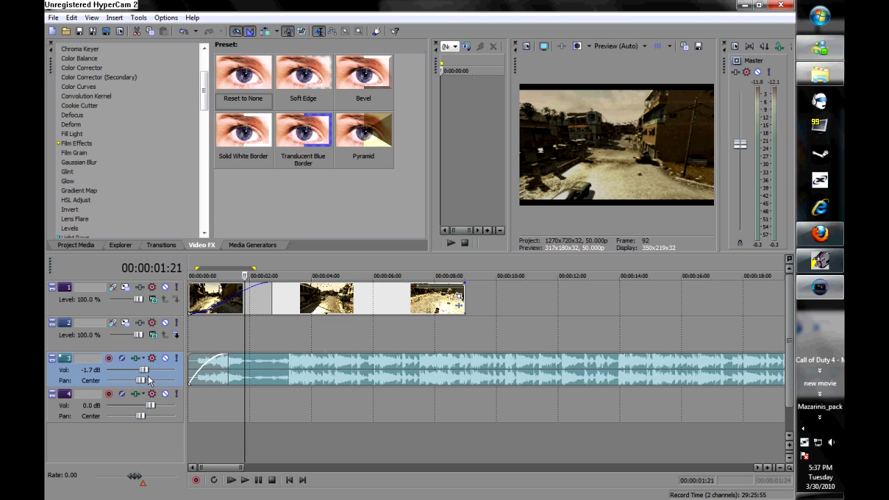
Split the song at 00:00:10:07 and move its second part to the start of audio track 4
left_click(363, 374)
left_click(508, 372)
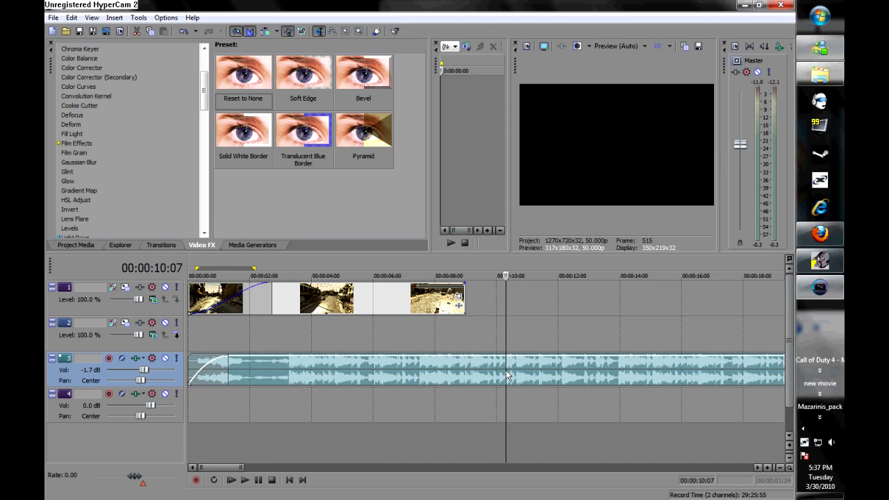
key("s")
left_click_drag(562, 360, 256, 414)
Raise track 4's volume to 12.0 dB, lower track 3's to about -5.2 dB, and play the mix to compare the levels
left_click_drag(151, 406, 194, 415)
left_click_drag(144, 370, 129, 373)
left_click(245, 480)
left_click(260, 481)
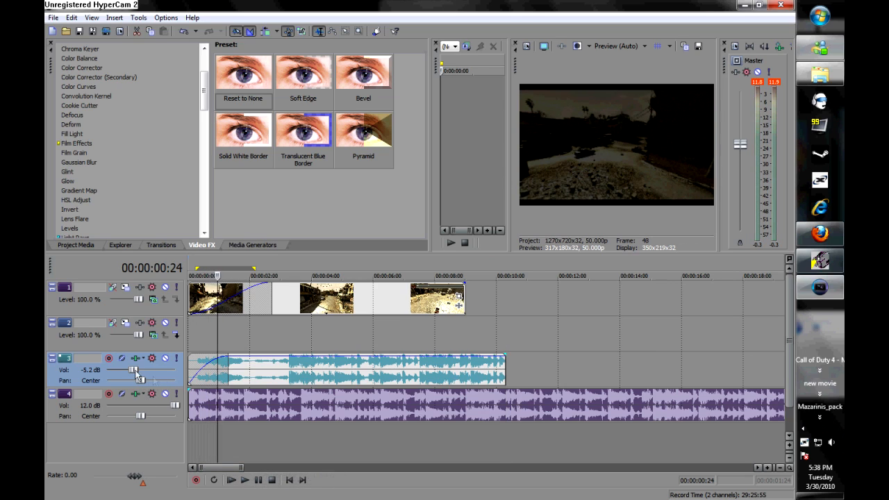
left_click_drag(175, 405, 144, 402)
Undo the track volume changes, the move of the song's second part, and the split
left_click(72, 18)
left_click(77, 30)
left_click(72, 17)
left_click(76, 29)
left_click(73, 17)
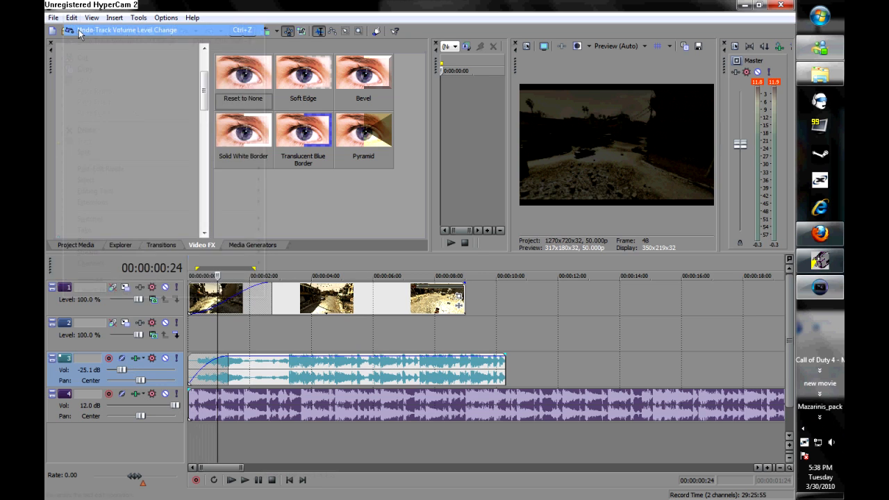
left_click(76, 31)
left_click(72, 19)
left_click(72, 18)
left_click(70, 17)
left_click(77, 29)
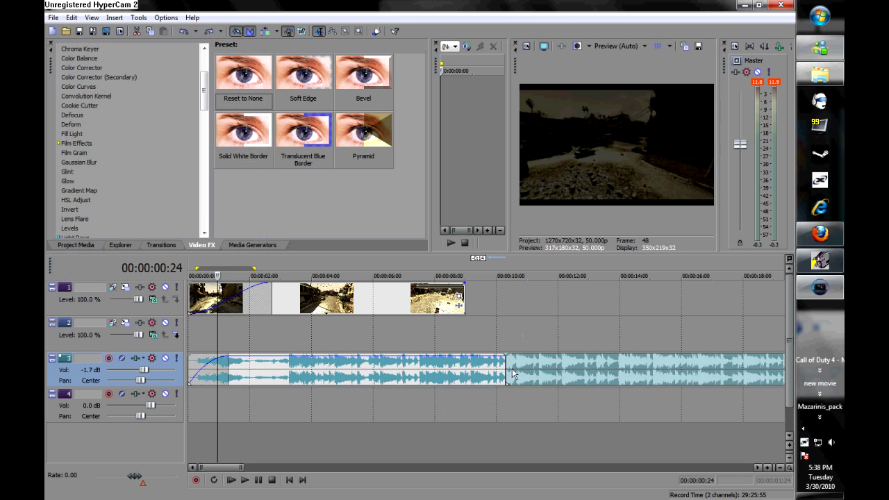
left_click(73, 17)
left_click(76, 29)
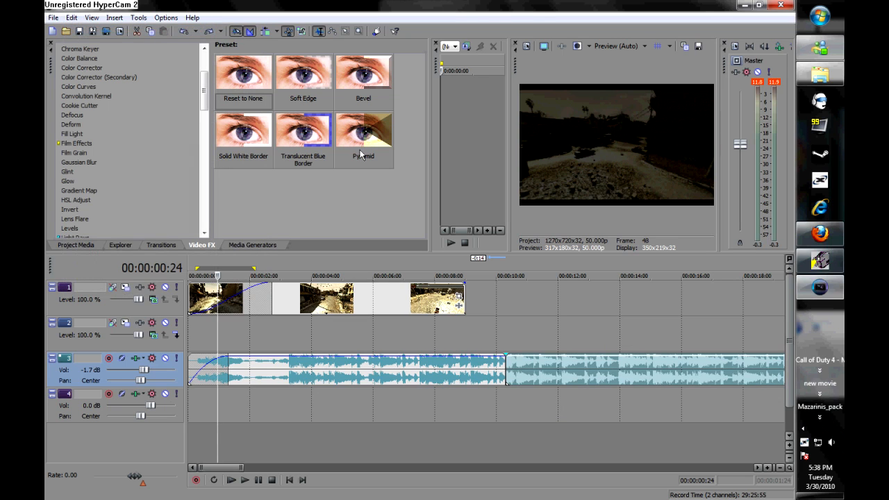
left_click(71, 18)
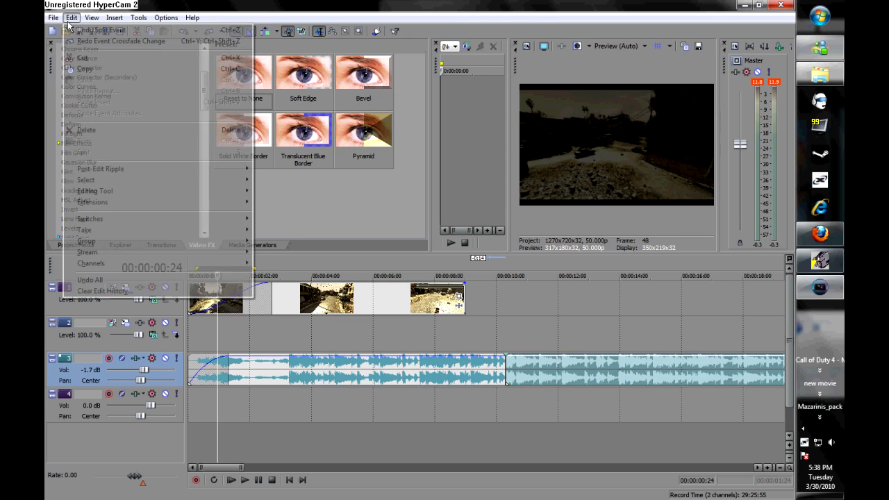
left_click(71, 30)
Split the song on track 3 at 00:00:09:00, where the video clip ends
left_click(285, 402)
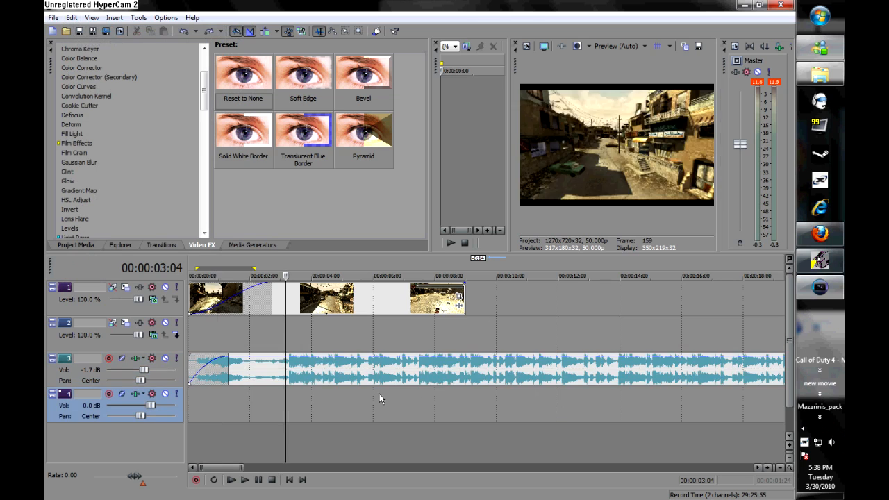
left_click(539, 401)
left_click(479, 393)
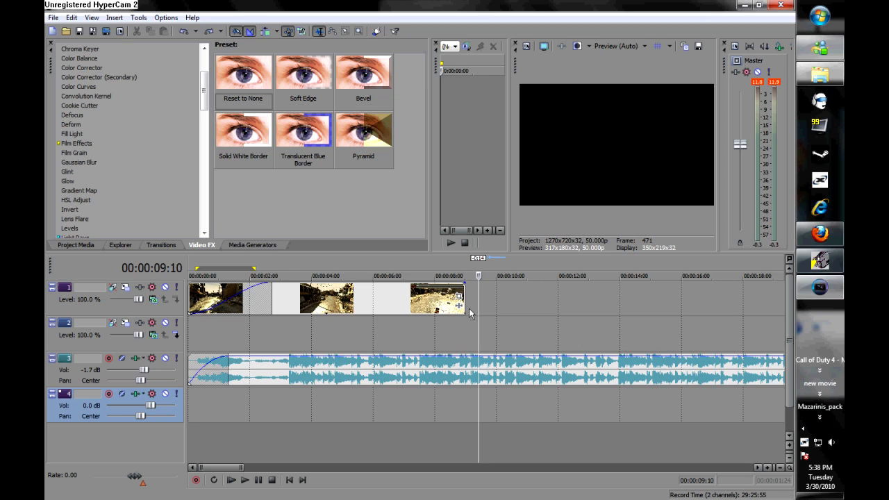
left_click(463, 396)
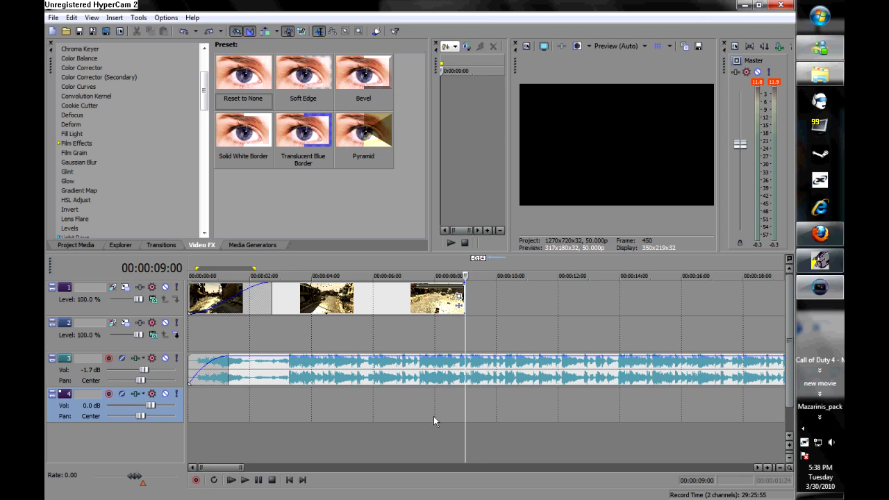
mouse_move(494, 374)
left_mouse_down()
mouse_move(576, 372)
mouse_move(471, 385)
mouse_move(492, 395)
mouse_move(496, 357)
left_mouse_up()
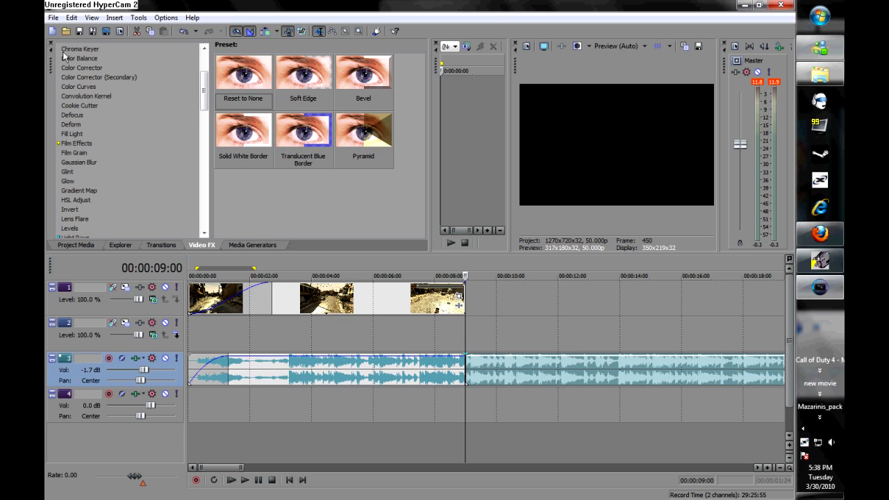
Undo the move of the song's second part to track 4 and the song's split, and unmute track 3
key("z")
key("ctrl+z")
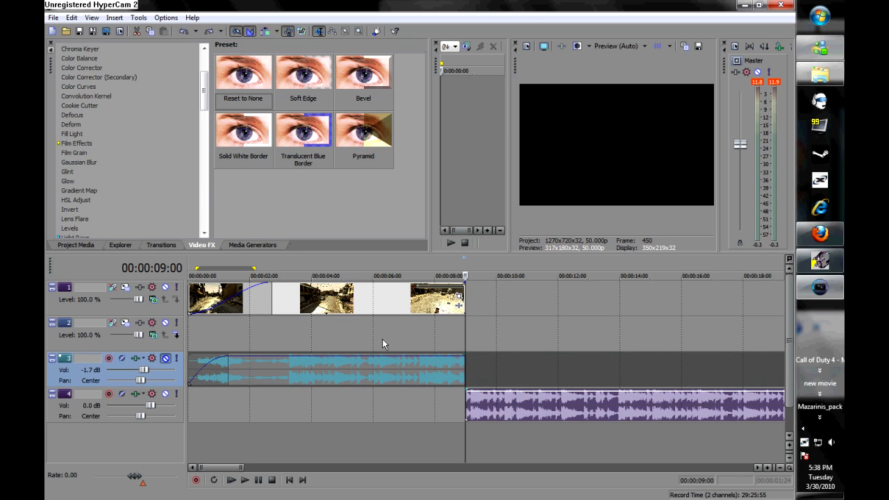
key("ctrl+z")
key("ctrl+z")
left_click(458, 369)
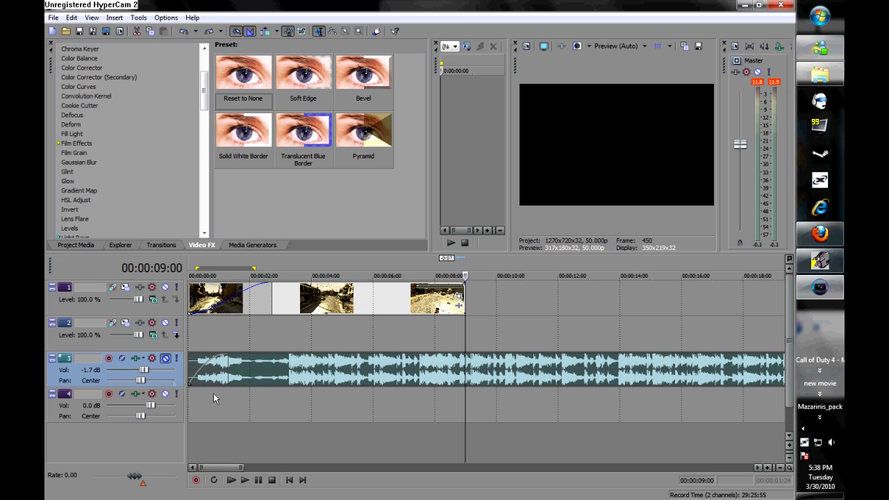
left_click(165, 359)
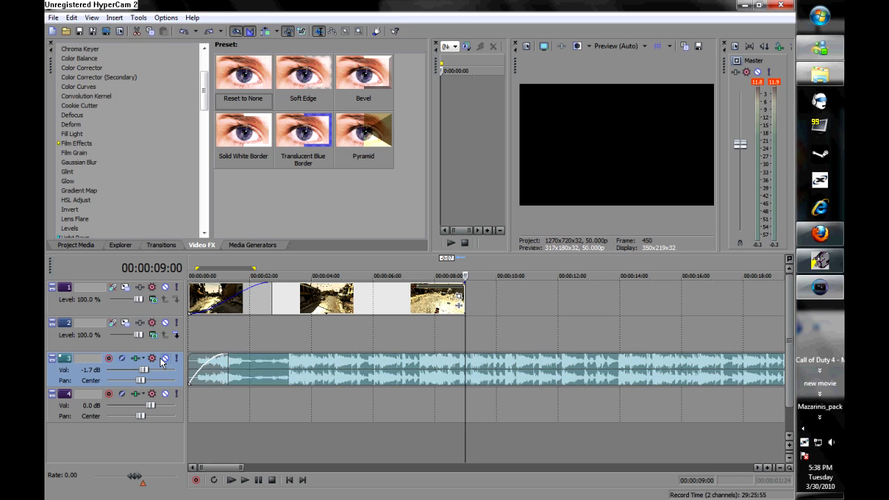
Move the video clip on track 1 later by 2:03 and split both the clip and the song at 00:00:09:00
left_click(483, 297)
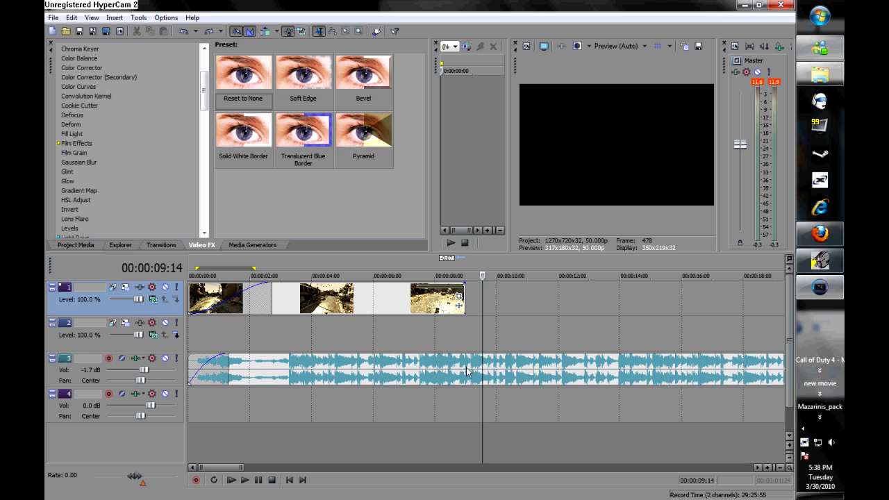
left_click_drag(416, 309, 480, 307)
left_click(466, 341)
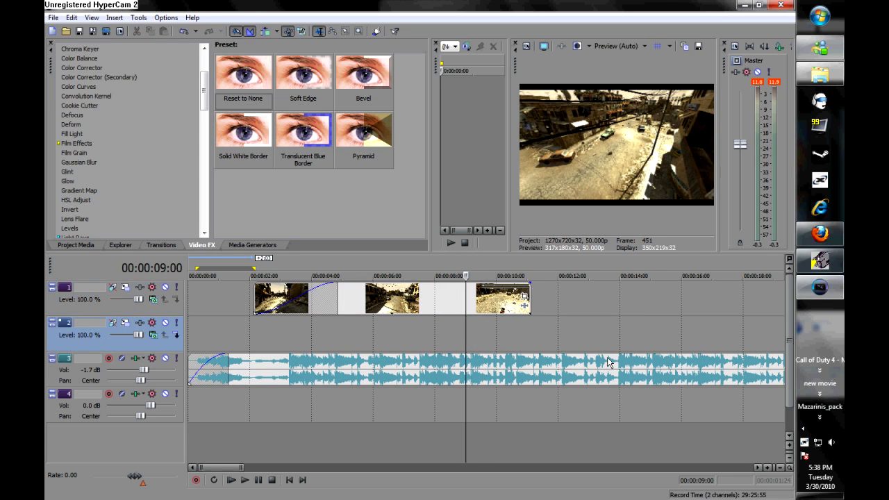
key("s")
Try moving the second parts of the video and the song later, and undo both moves
left_click_drag(495, 298, 536, 300)
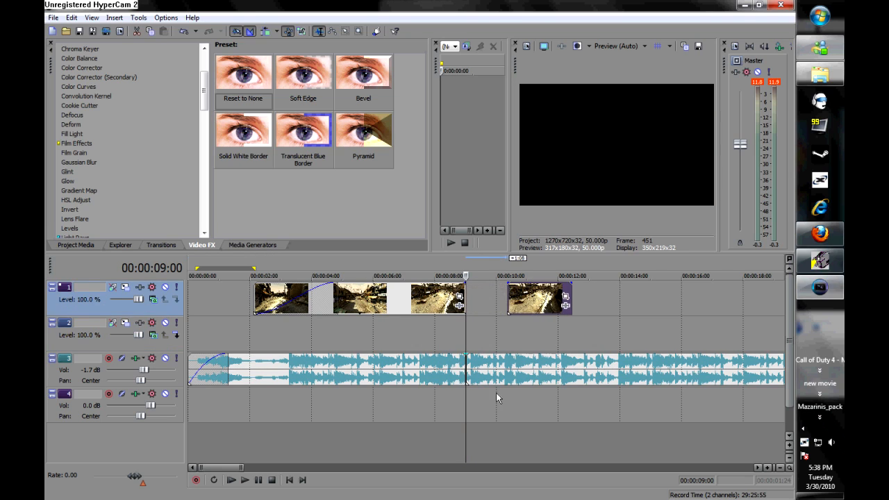
left_click_drag(497, 371, 549, 371)
left_click(73, 18)
left_click(77, 30)
left_click(72, 18)
left_click(78, 31)
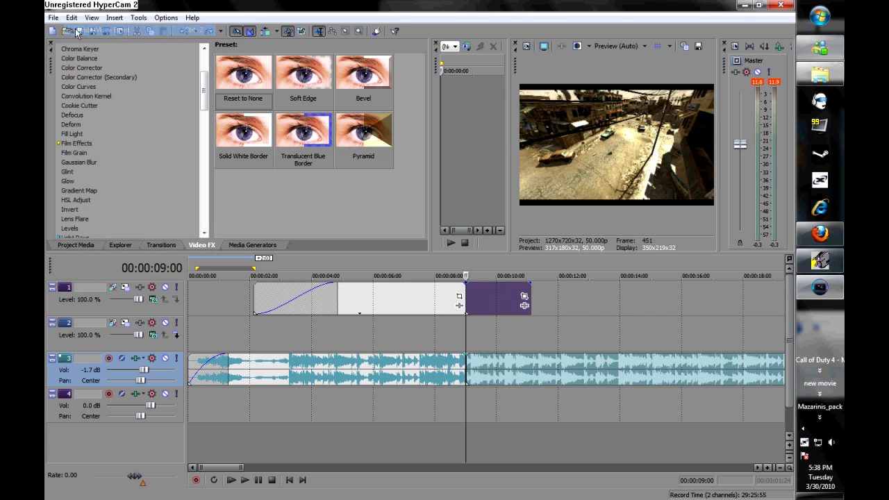
Overlap the second video and song parts with the first parts by 1:00, and undo the overlap and the split
left_click_drag(495, 305, 464, 313)
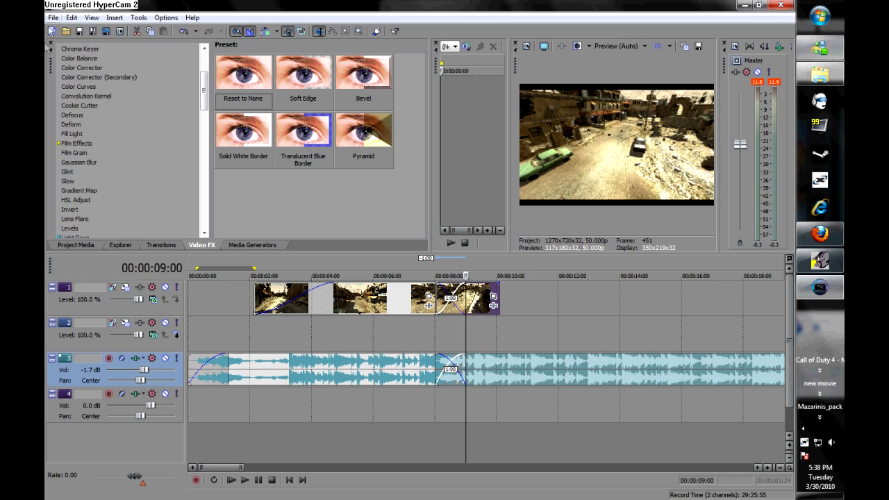
left_click(72, 18)
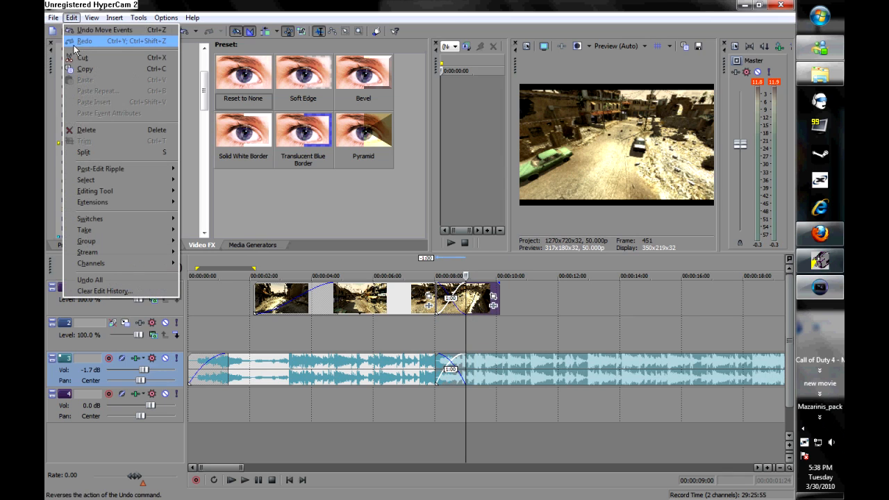
left_click(78, 30)
left_click(73, 17)
left_click(91, 30)
left_click(73, 18)
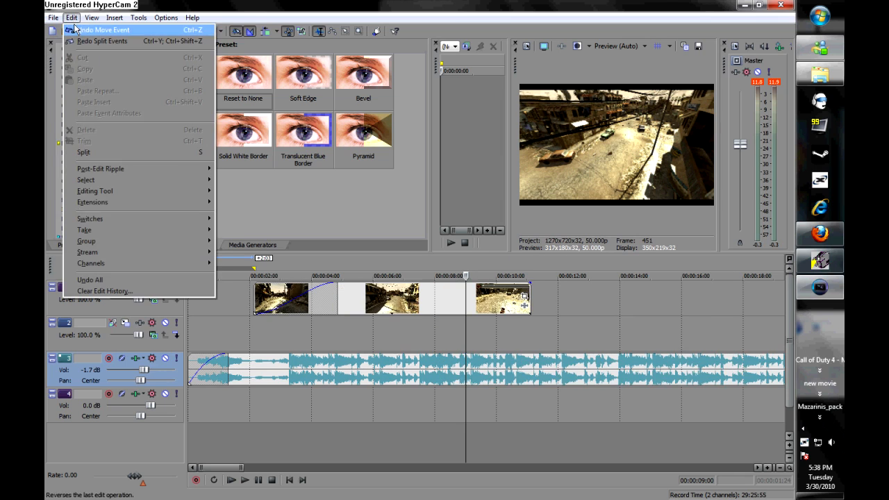
left_click(103, 30)
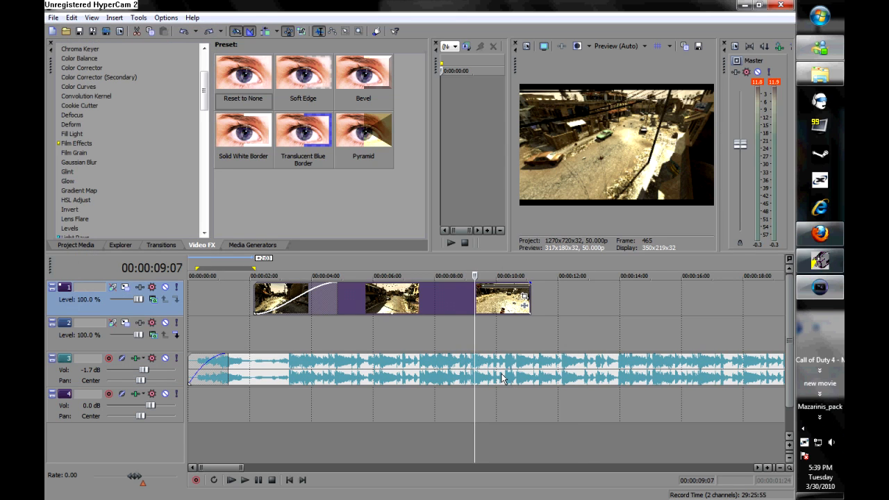
Split the song on track 3 at 00:00:09:07 and slide its second part earlier to create a crossfade of about 0:12
left_click(436, 370)
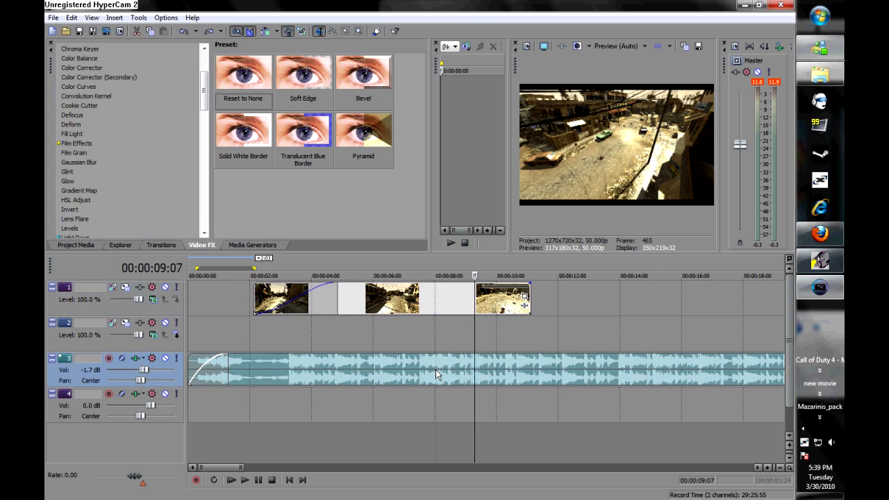
left_click(474, 371)
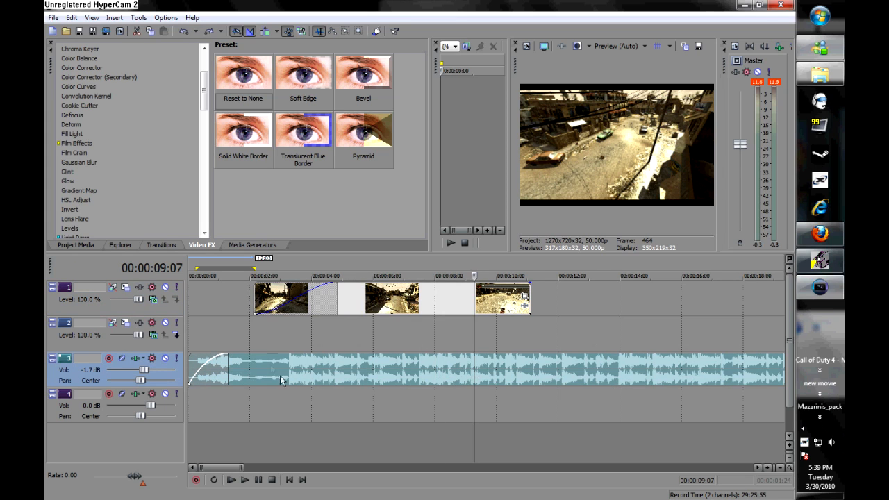
key("s")
left_click_drag(497, 376, 516, 367)
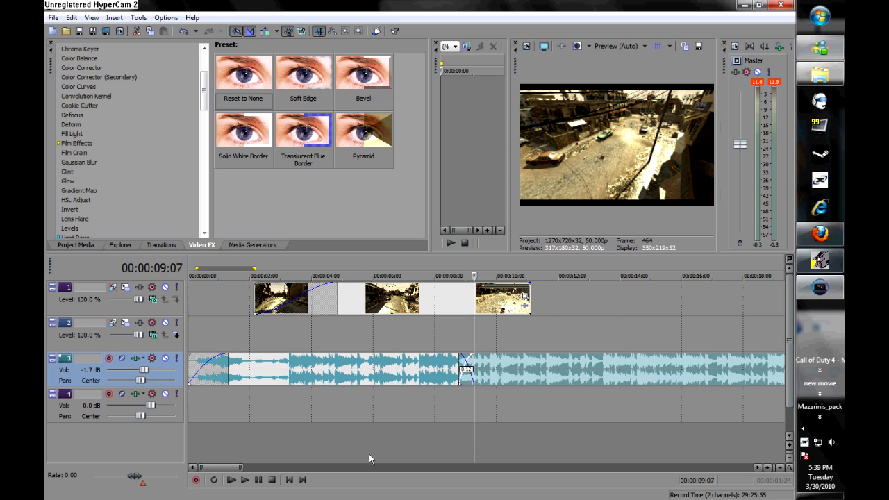
Insert an unnamed marker at 00:00:03:23 and move it to about 00:00:06:12
left_click(306, 423)
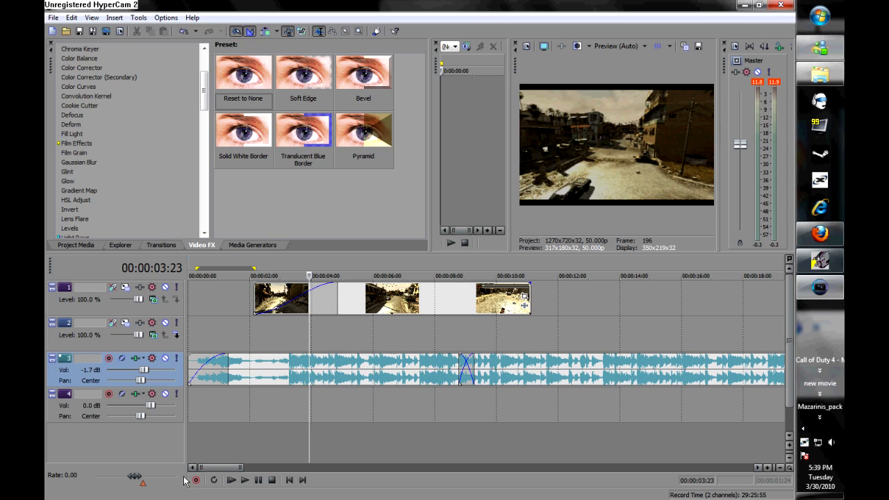
key("m")
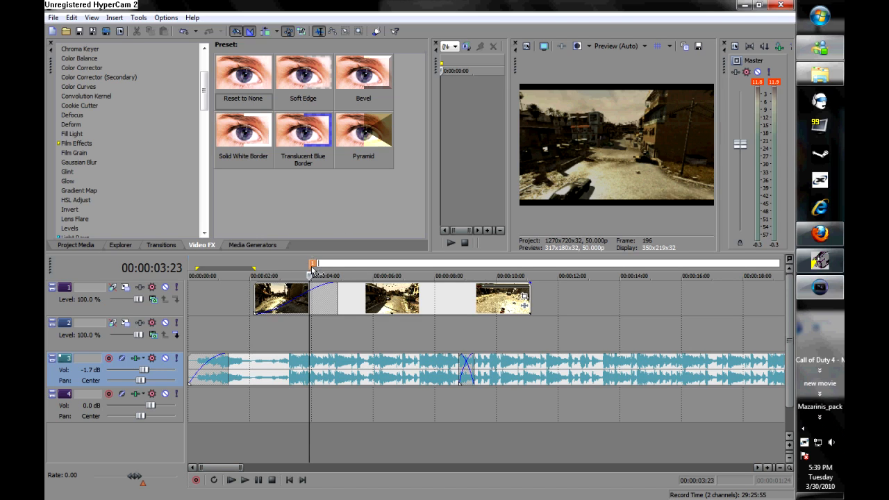
key("Return")
mouse_move(312, 268)
left_mouse_down()
mouse_move(305, 267)
mouse_move(372, 307)
mouse_move(289, 305)
mouse_move(351, 306)
left_mouse_up()
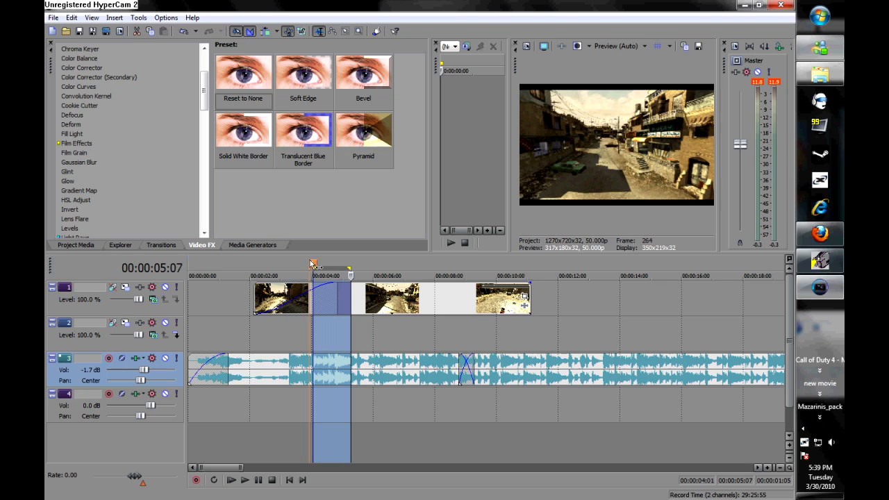
left_click_drag(312, 264, 221, 263)
left_click_drag(281, 247, 392, 265)
left_click(392, 347)
left_click(388, 366)
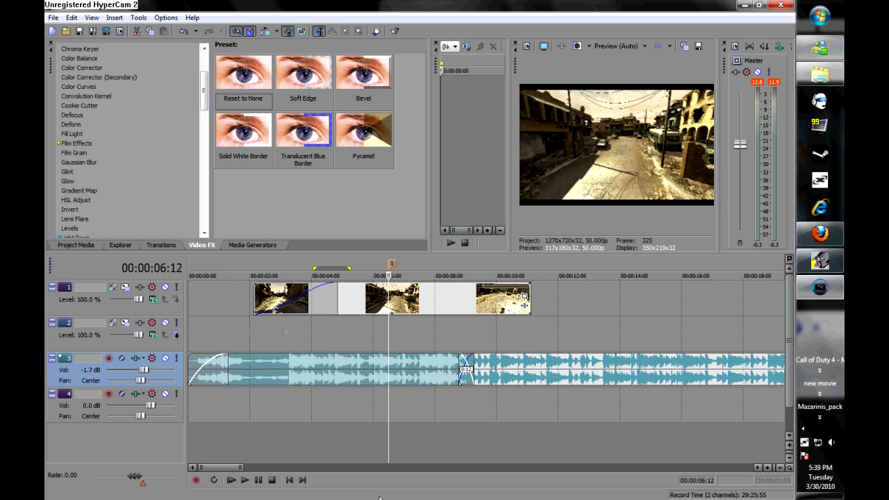
Try adding the Transparent Text preset near the start of track 1, close its settings, and delete the text event
left_click(253, 245)
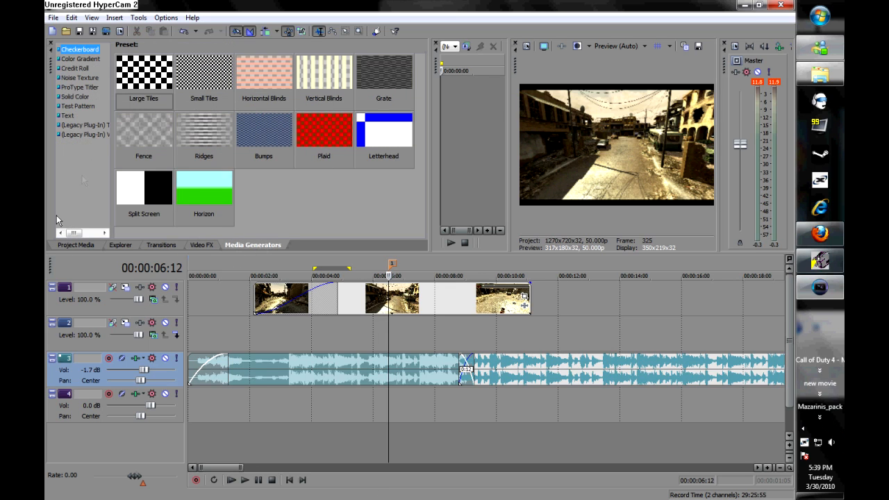
left_click(68, 115)
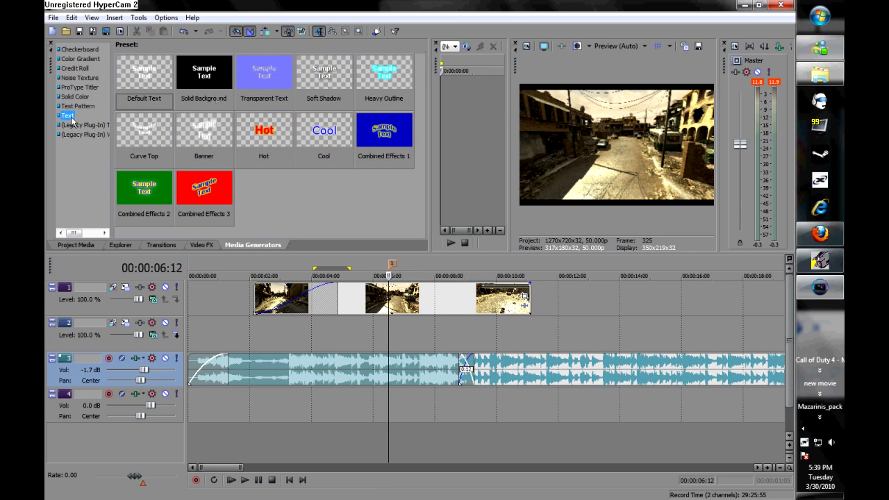
left_click(212, 81)
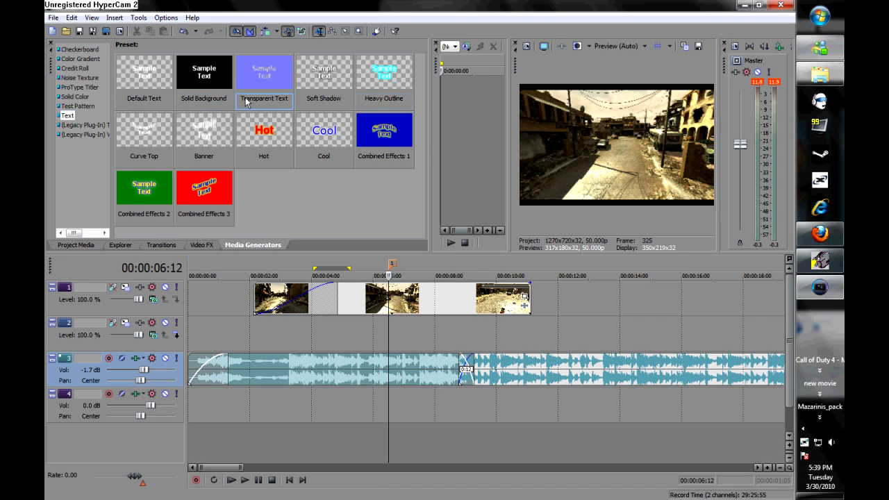
left_click_drag(246, 121, 204, 309)
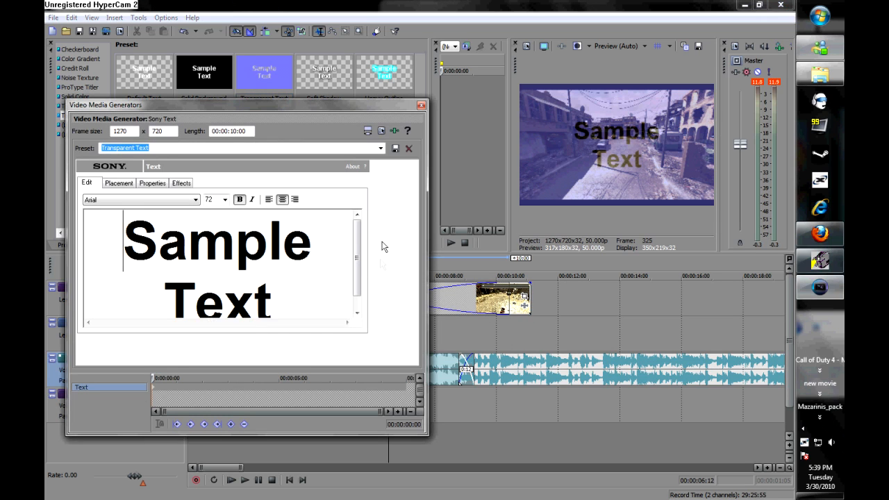
left_click(421, 105)
left_click(229, 302)
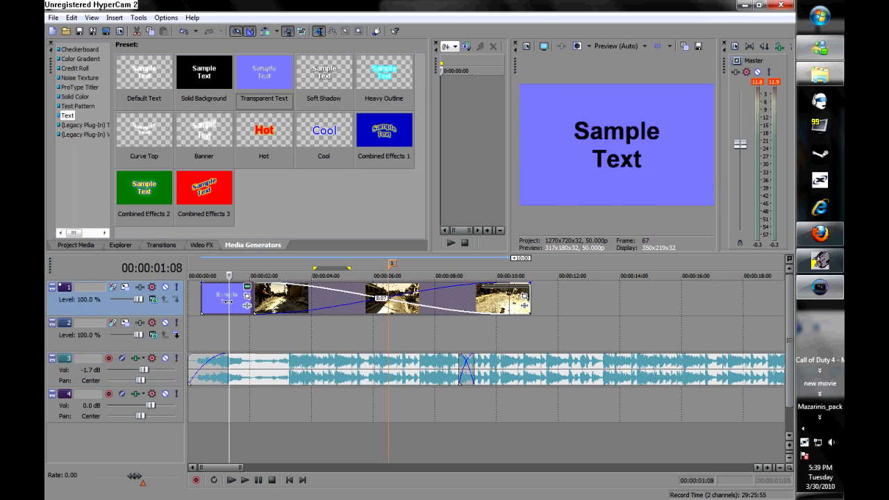
key("Delete")
Move the video clip to the start of track 2 and insert a text media event on track 1 at 00:00:04:11
left_click_drag(377, 300, 345, 337)
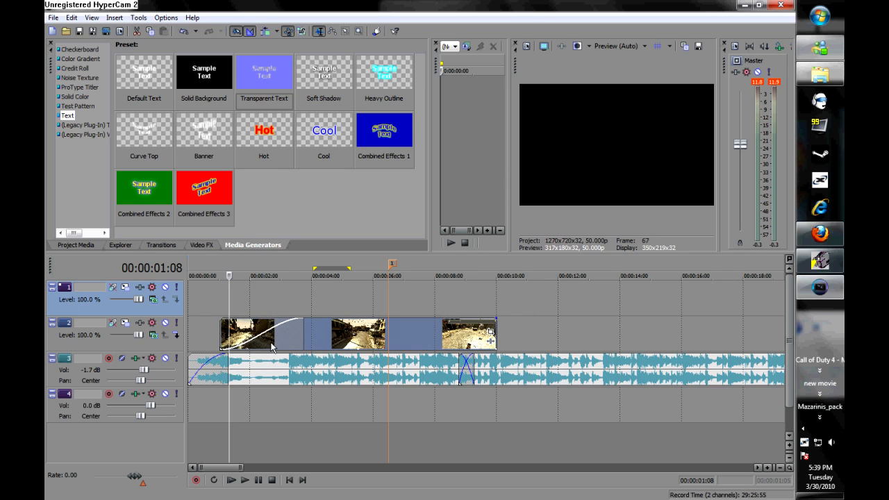
left_click_drag(272, 347, 288, 334)
left_click(324, 295)
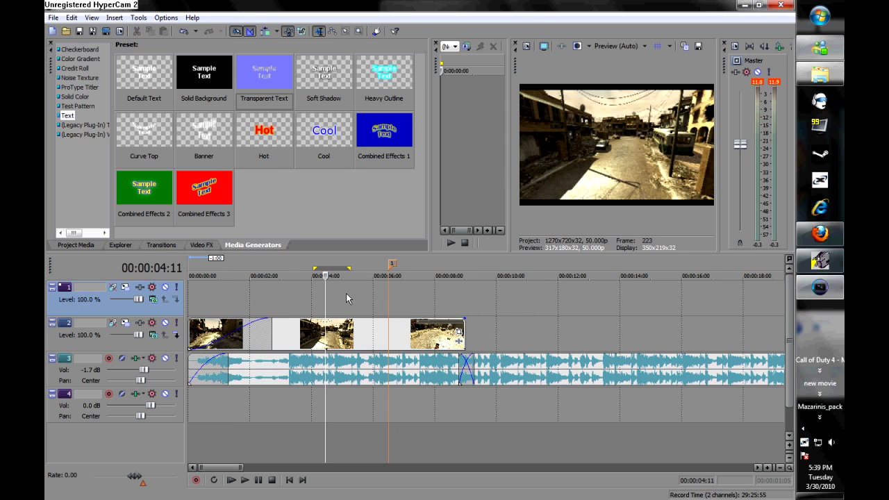
right_click(347, 295)
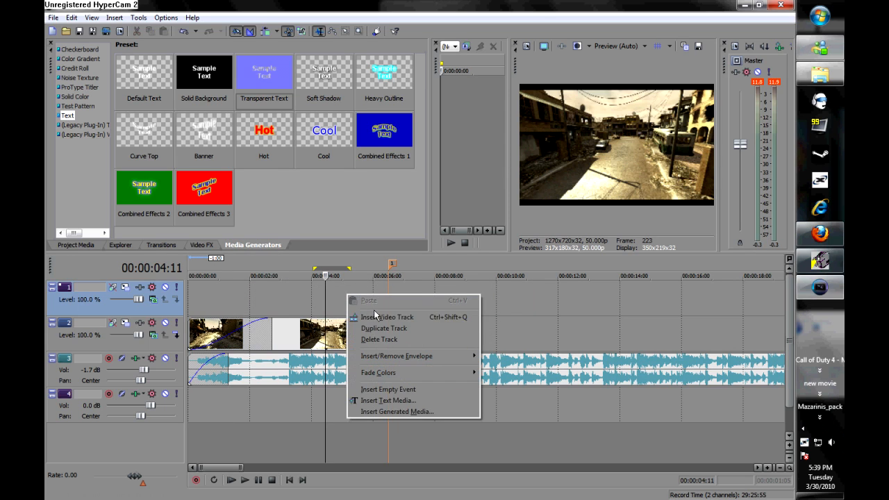
left_click(403, 403)
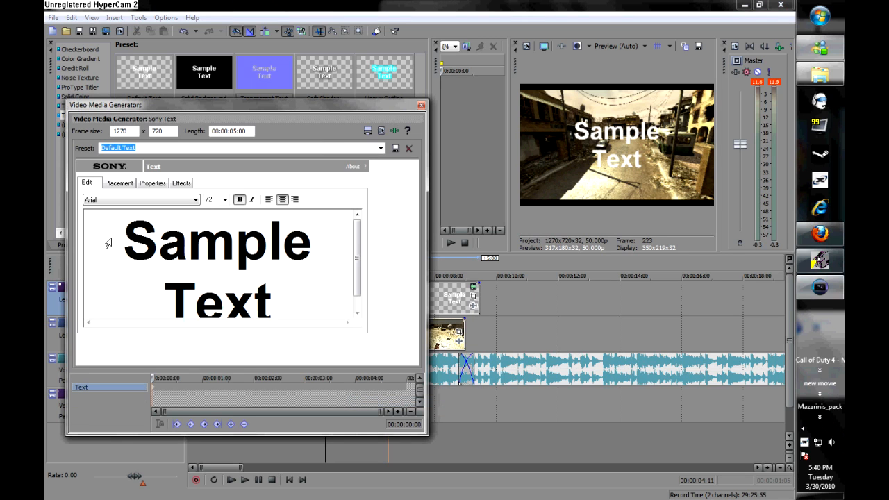
left_click_drag(109, 244, 303, 394)
key("Delete")
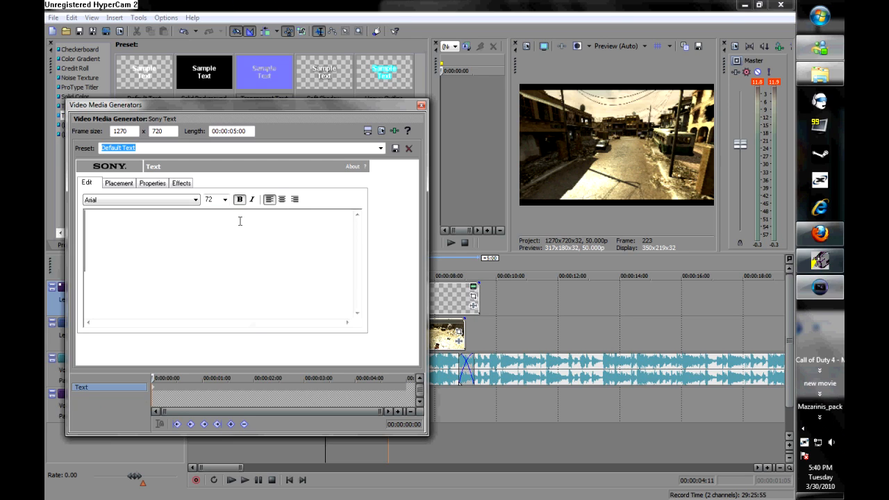
left_click(224, 199)
left_click(226, 270)
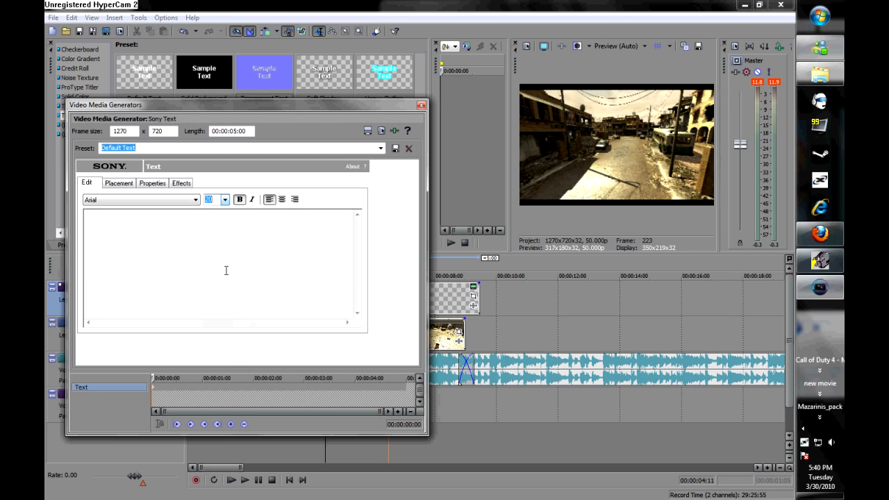
left_click(188, 203)
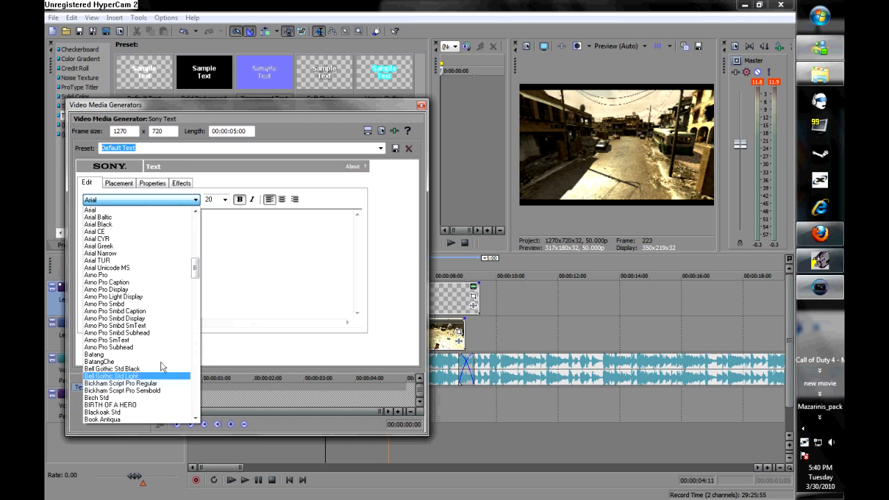
left_click(155, 405)
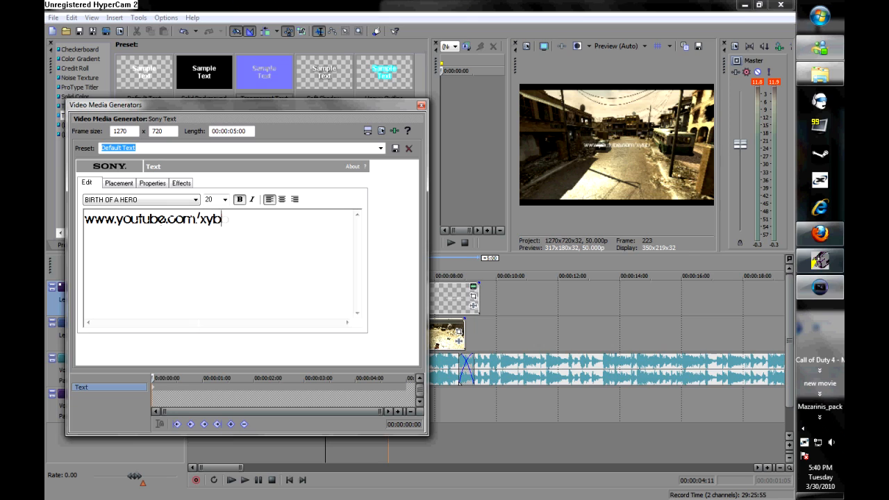
type("ak")
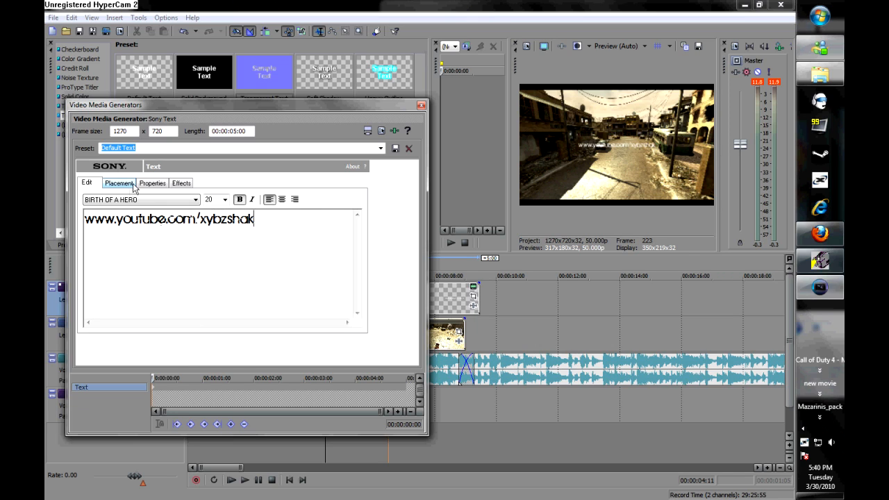
Set the text size to 36 and place the text freely at about X 0.009, Y 0.050
left_click(225, 199)
left_click(218, 304)
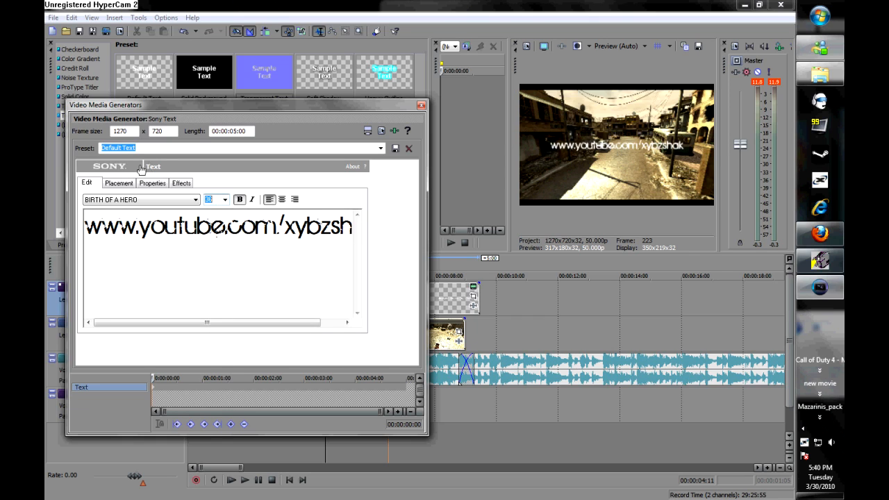
left_click(112, 183)
left_click_drag(157, 271, 143, 291)
left_click_drag(110, 246, 128, 274)
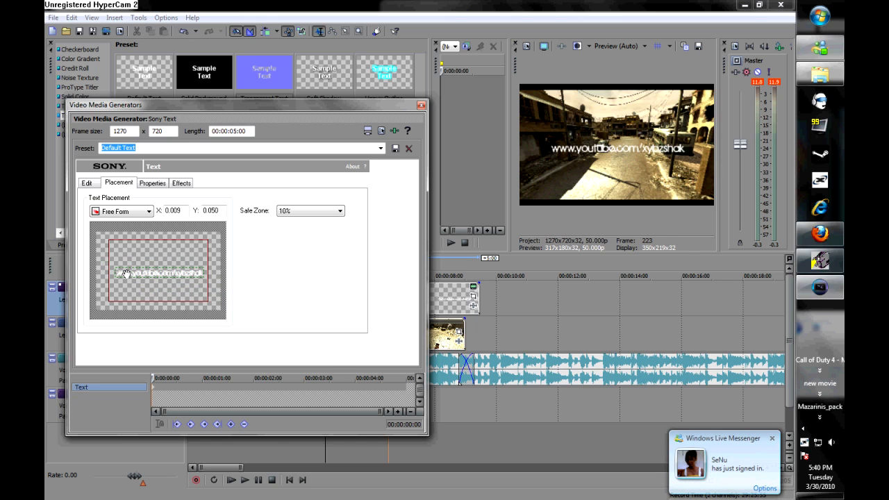
Change the title's text color to black (R 0, G 0, B 0) at full opacity
left_click(152, 183)
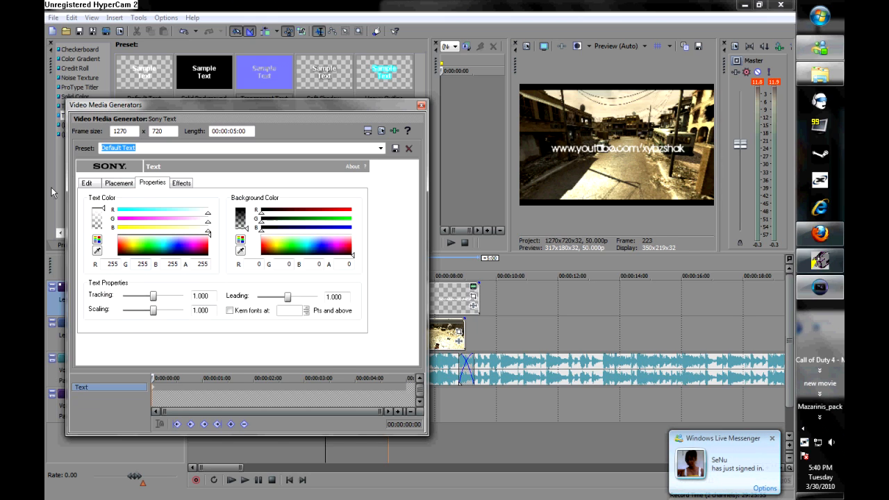
left_click_drag(139, 245, 45, 357)
left_click(174, 249)
left_click_drag(174, 253, 154, 279)
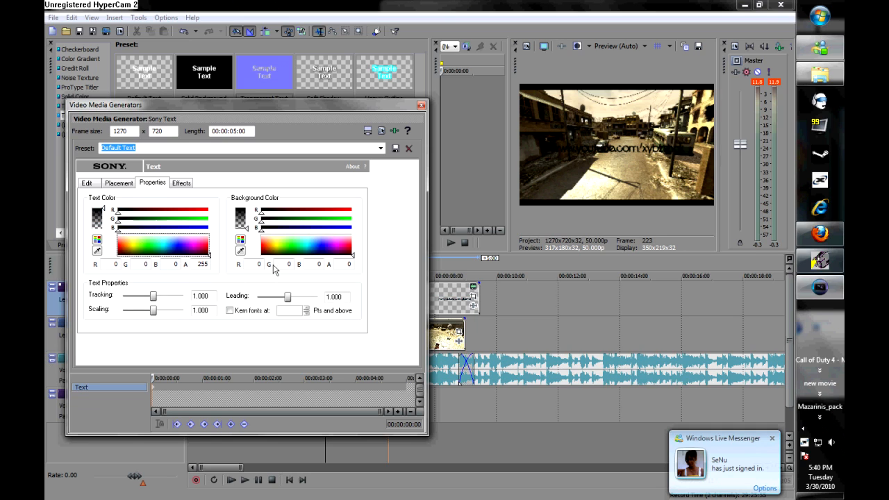
left_click_drag(246, 228, 251, 257)
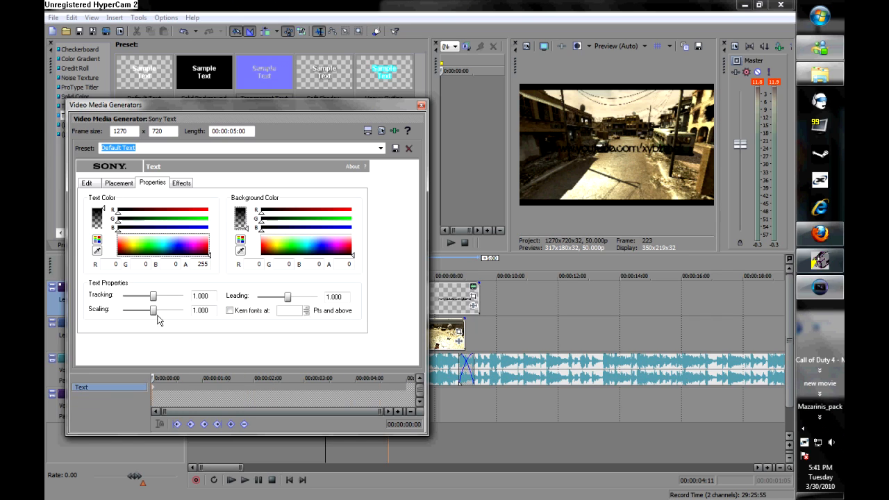
Animate the title's tracking from 0.000 at the start to 1.000 at 00:00:05:00, and close the text settings
left_click_drag(153, 297, 122, 300)
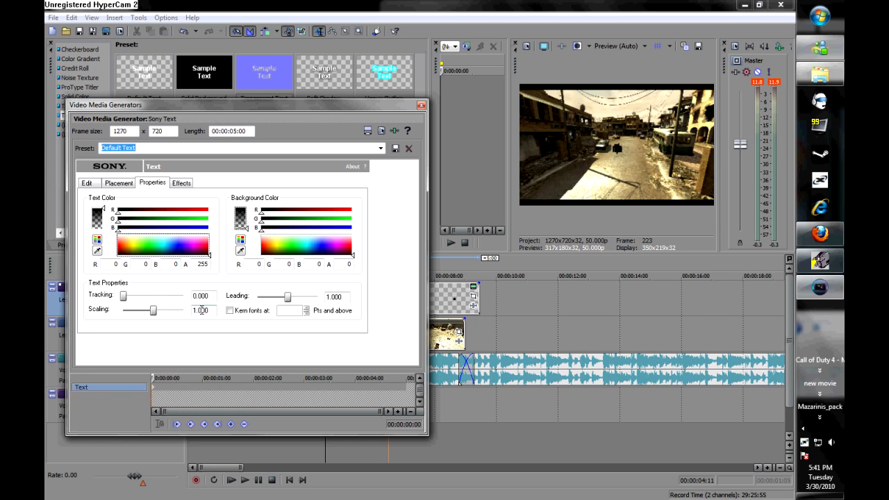
left_click_drag(147, 303, 125, 300)
left_click_drag(124, 301, 151, 303)
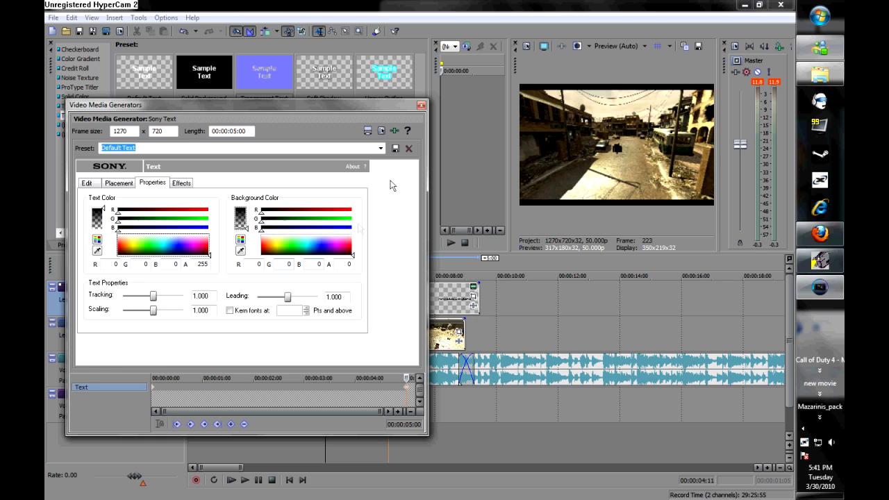
left_click(421, 105)
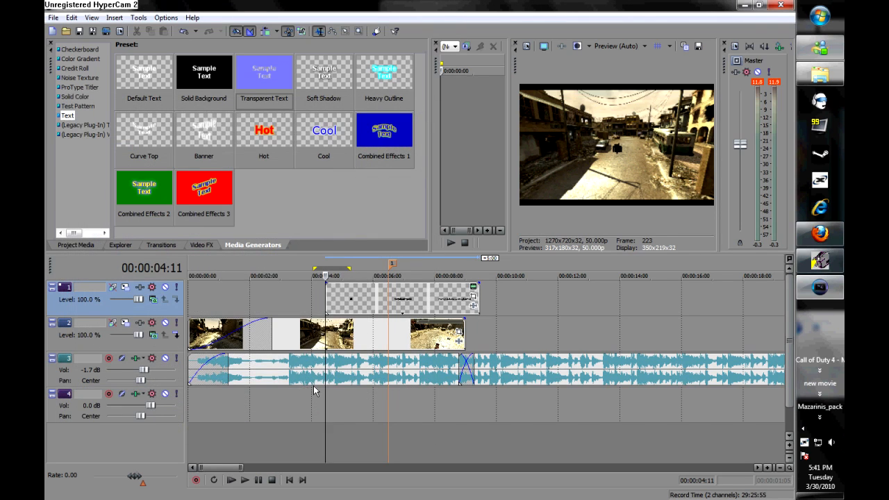
Play the timeline through the text event to review the animated title, and pause just past the end of the footage
key("space")
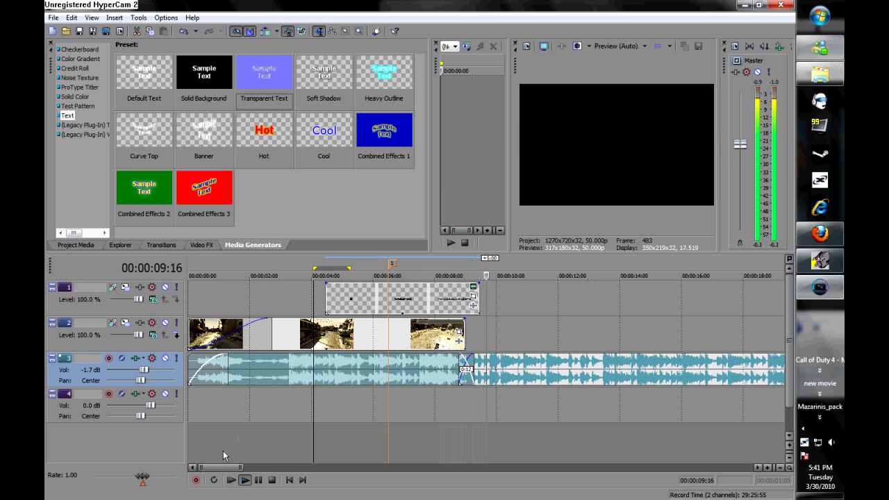
left_click(257, 480)
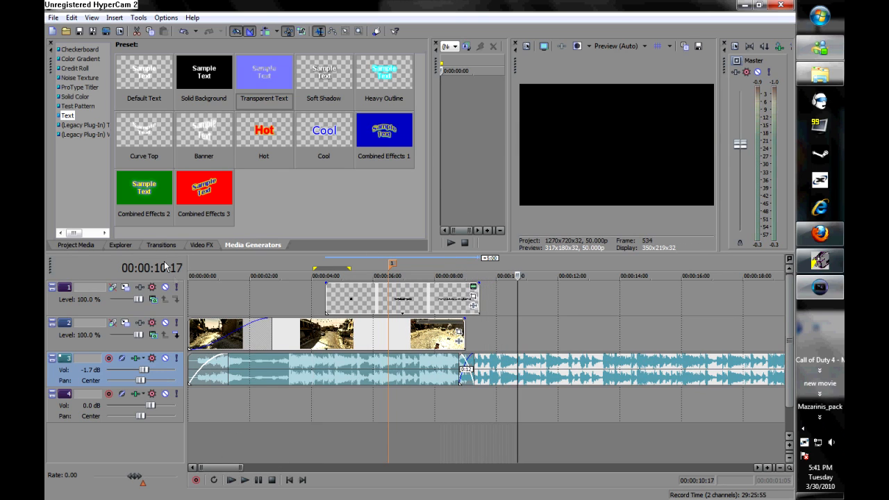